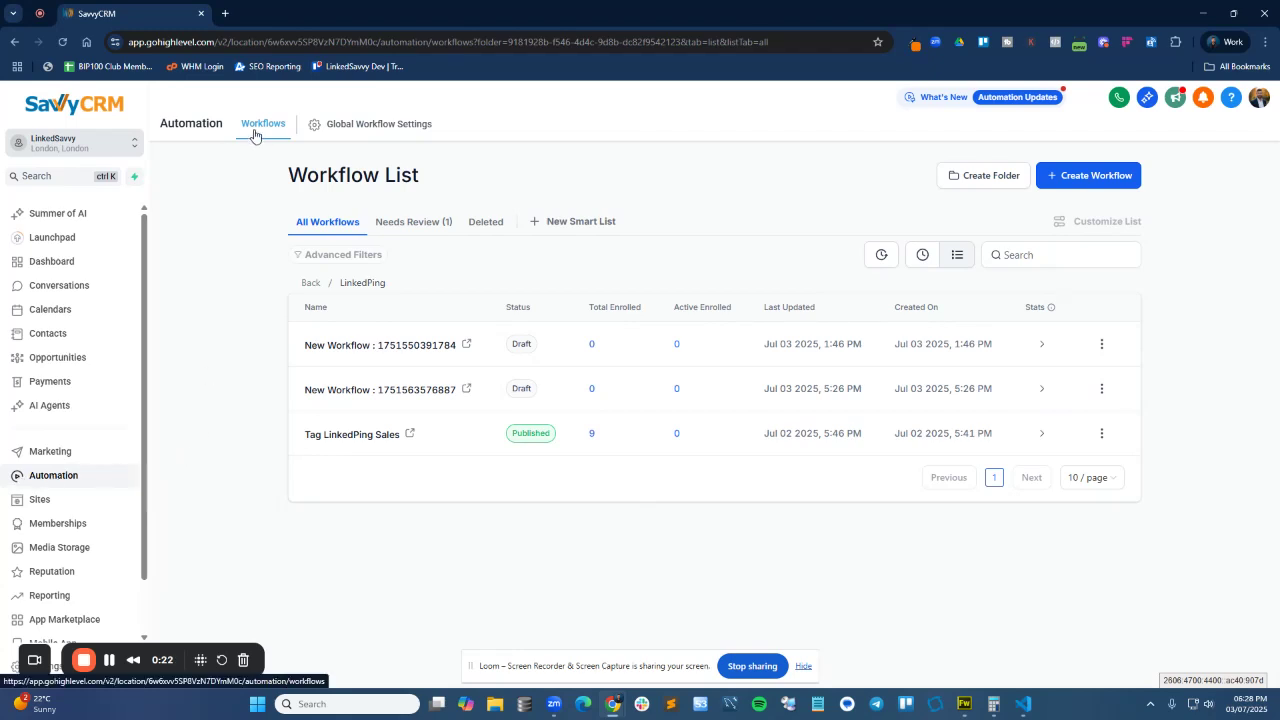
Step: Create a new workflow from scratch and choose Inbound Webhook as its trigger
click(1082, 178)
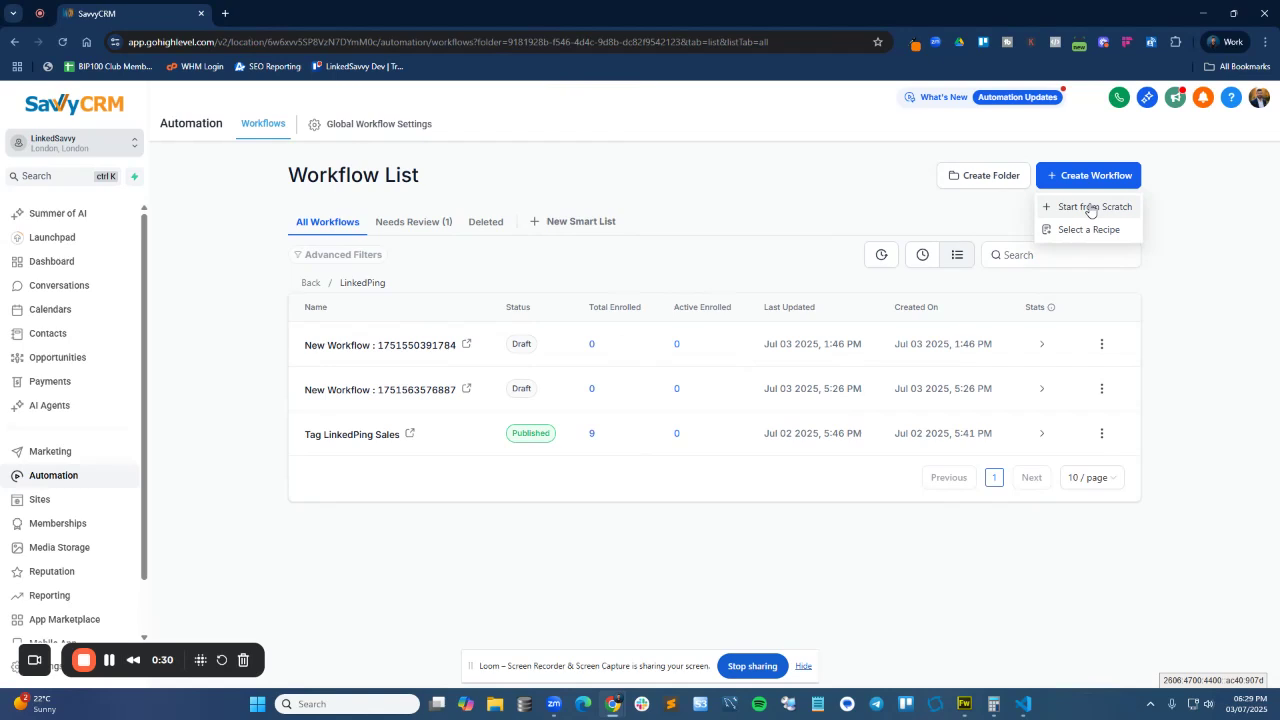
click(1090, 207)
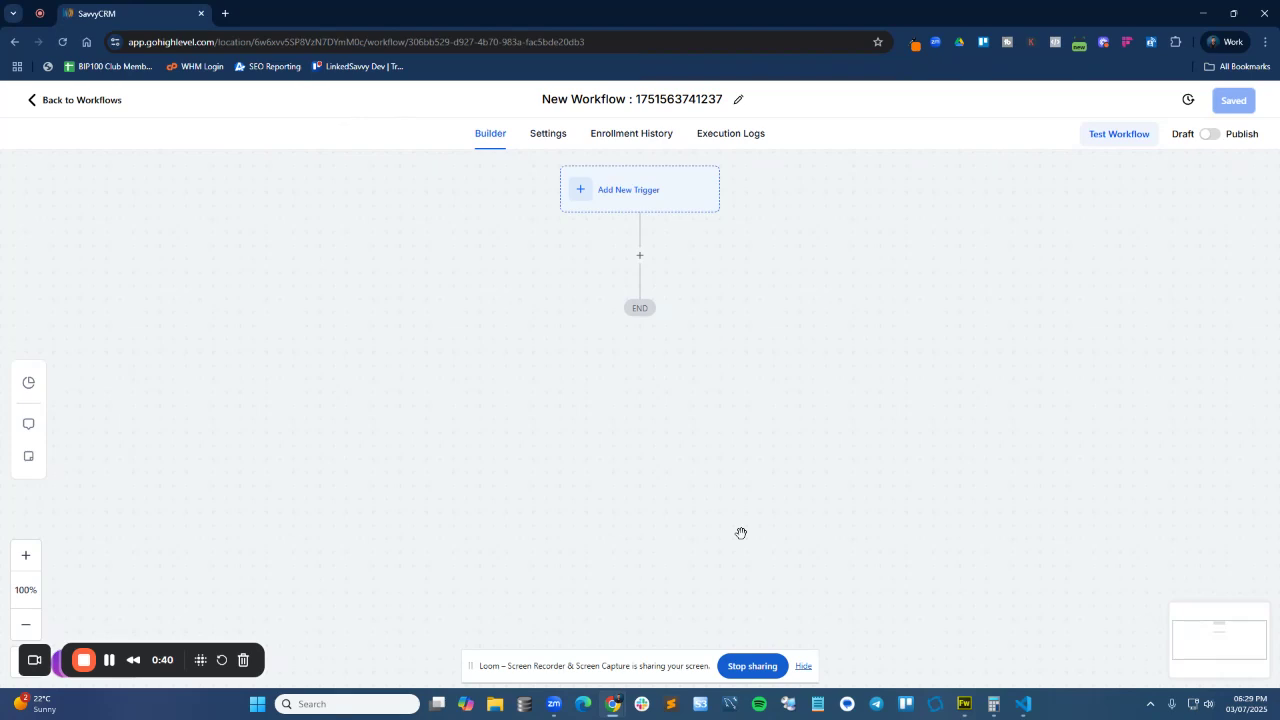
click(655, 195)
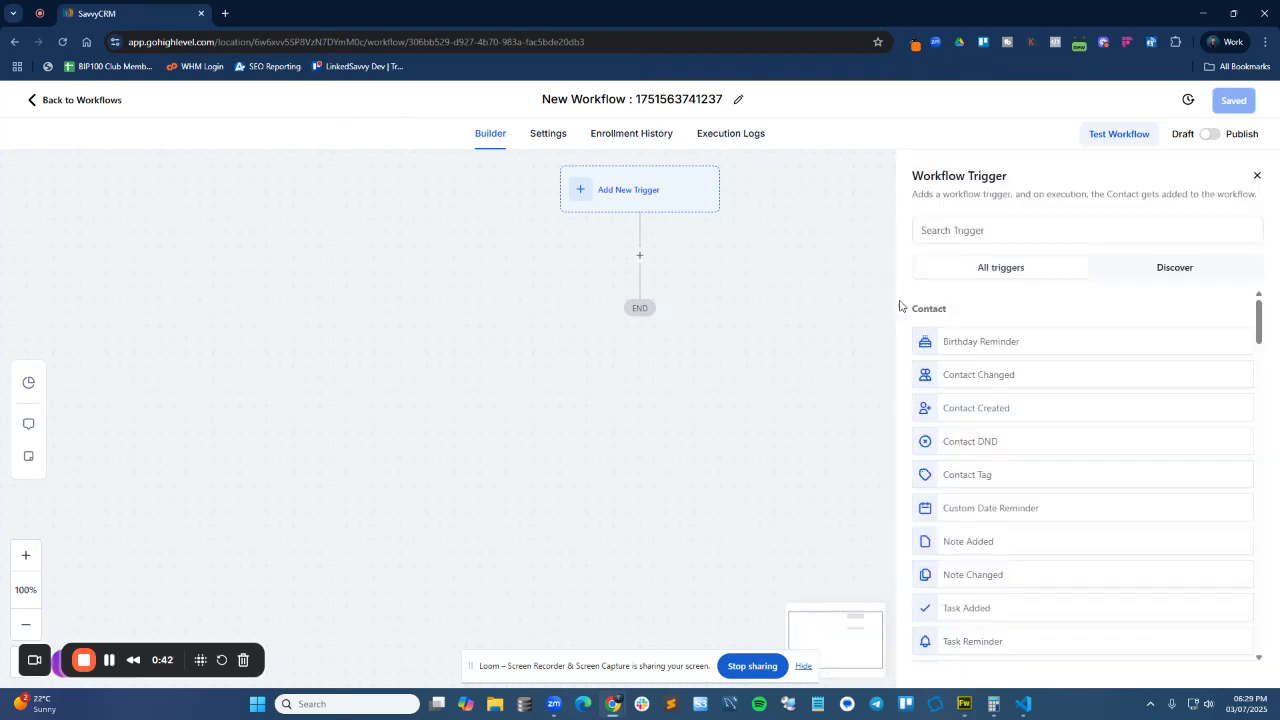
click(966, 232)
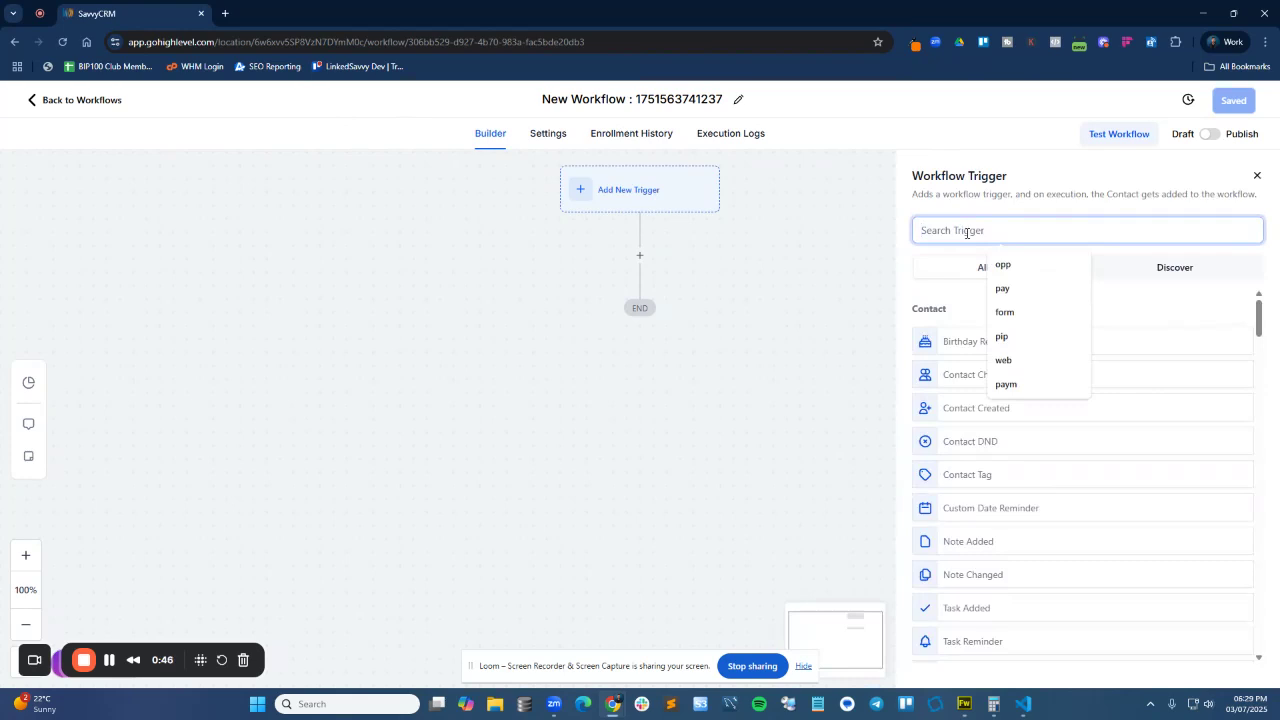
text(inboun)
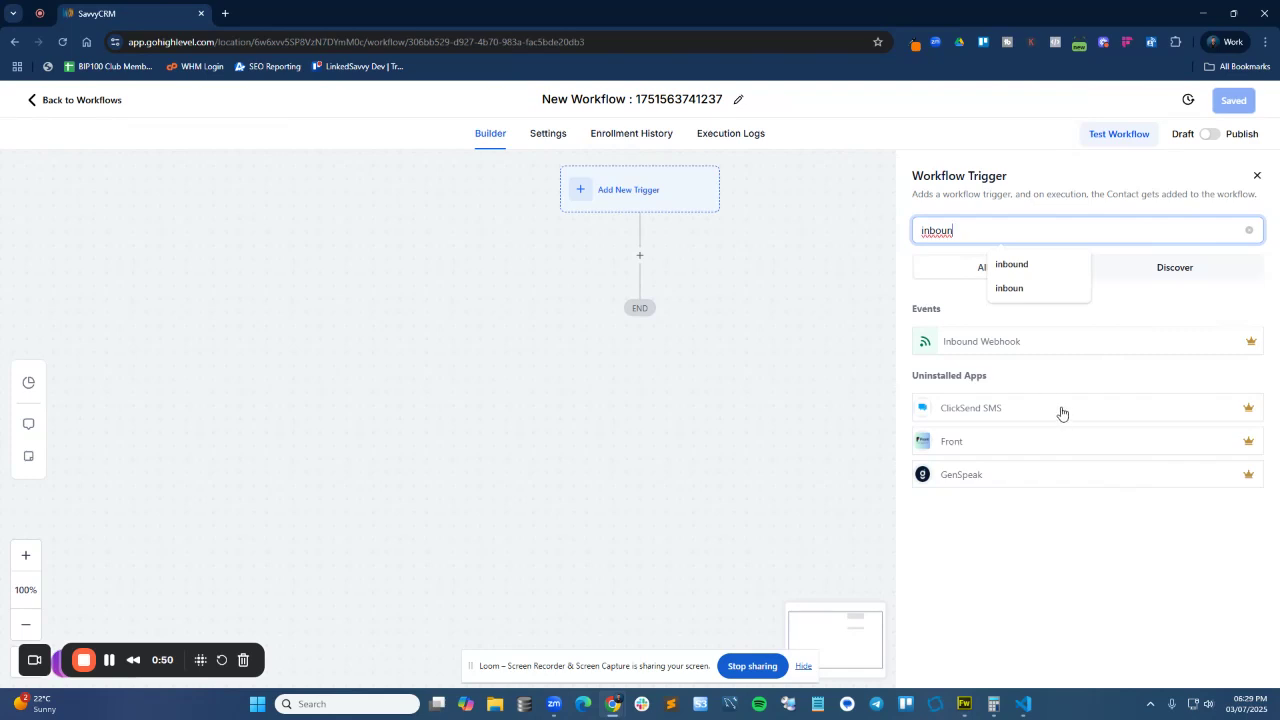
click(988, 345)
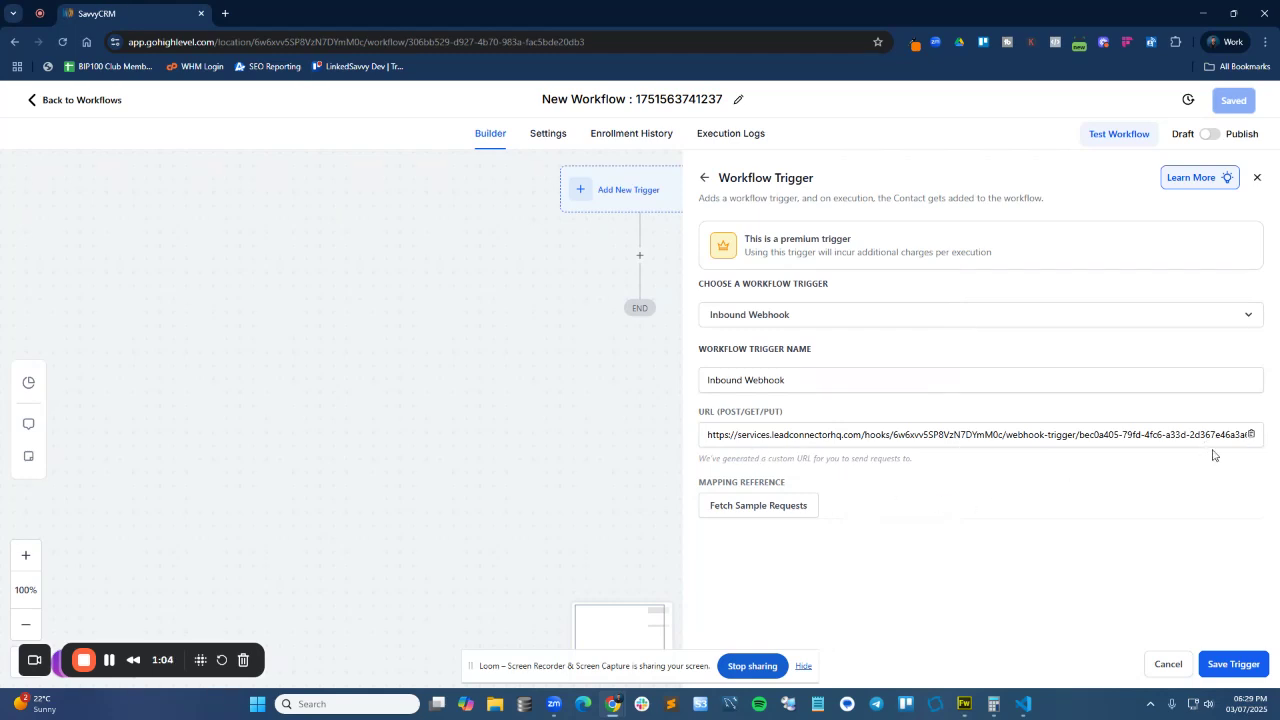
Step: Copy the trigger's generated URL and save it in the LinkedPing extension as a webhook named "Send to GoHighLevel"
click(1251, 437)
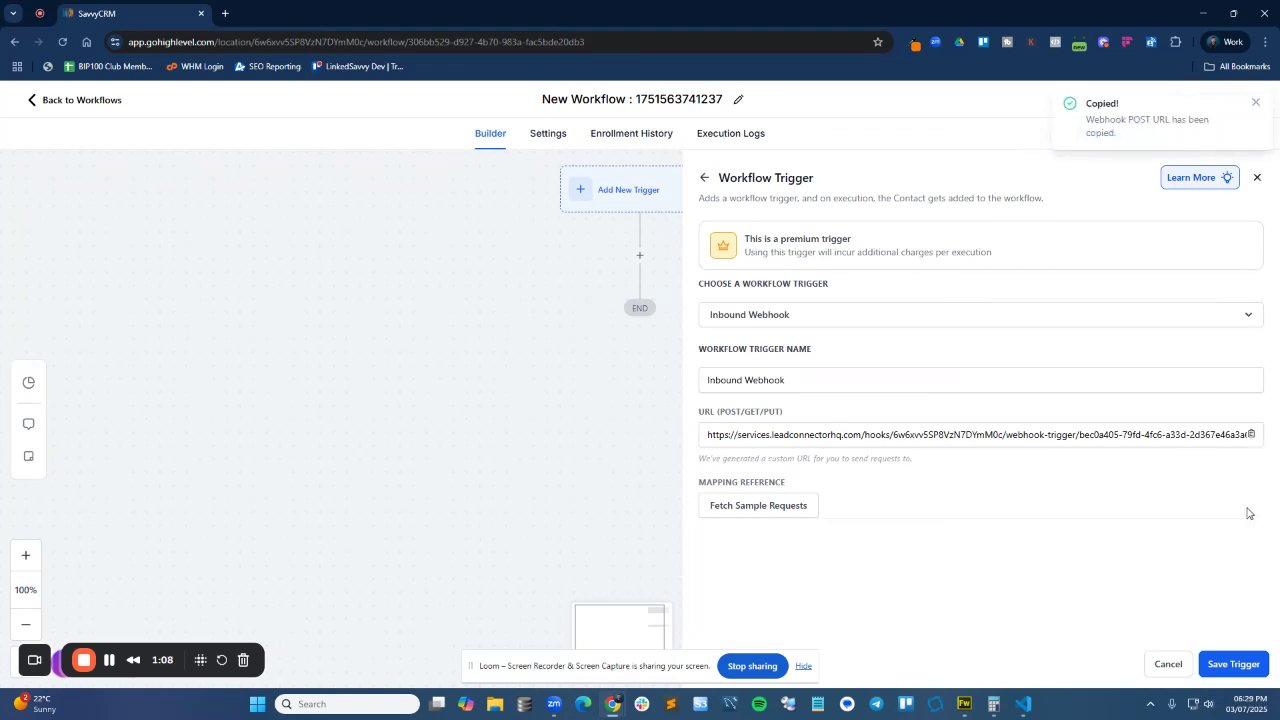
click(1153, 43)
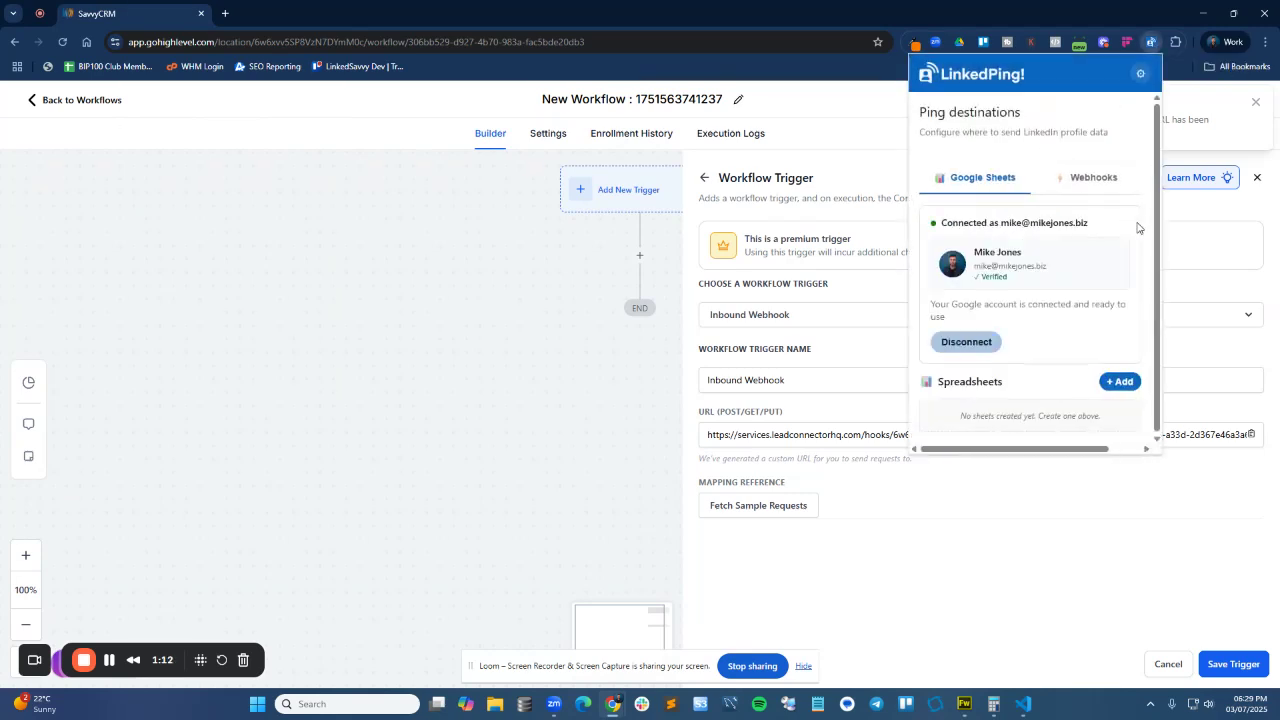
click(1097, 180)
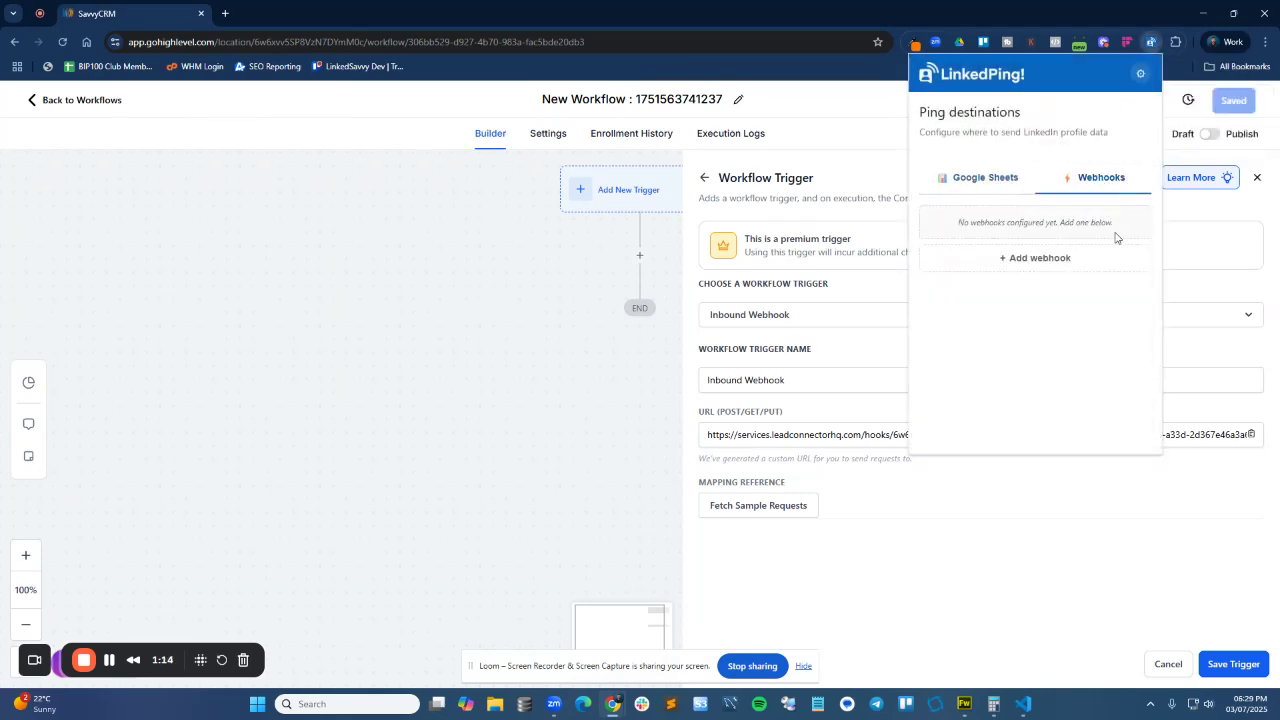
click(1034, 268)
text(Send to G)
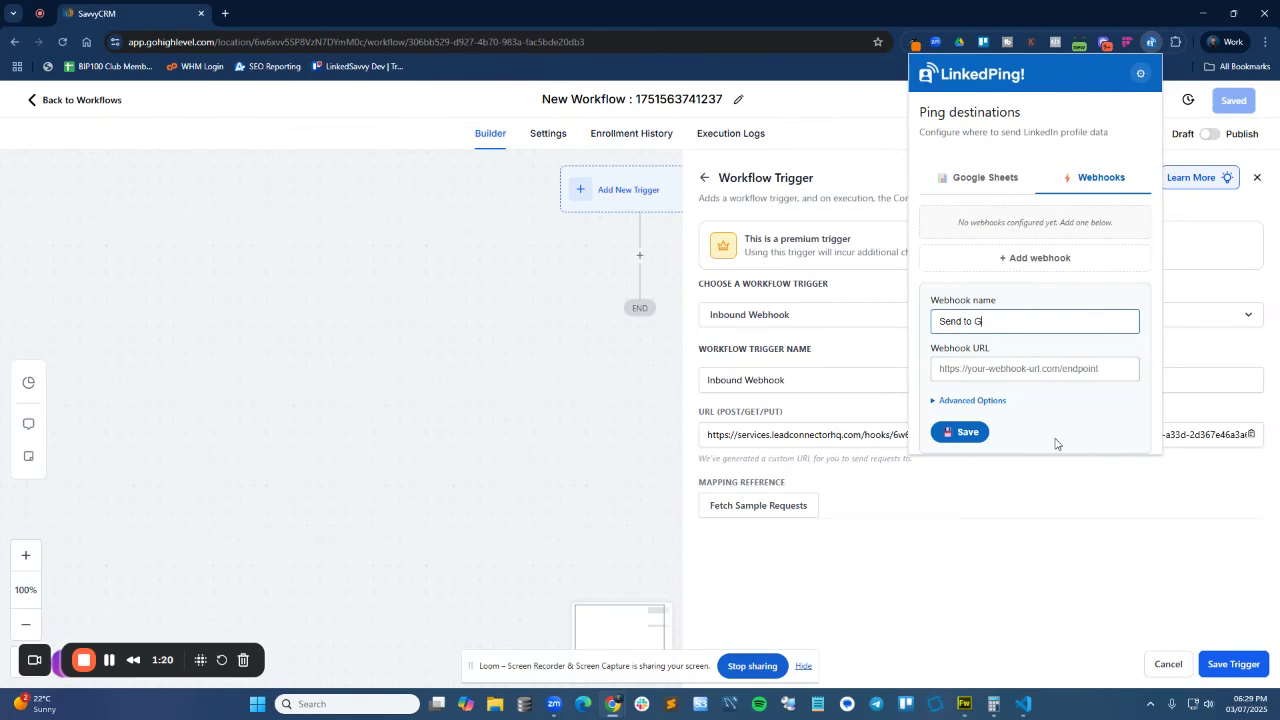
text(oHighLev)
key(BackSpace)
key(BackSpace)
text(i)
click(980, 375)
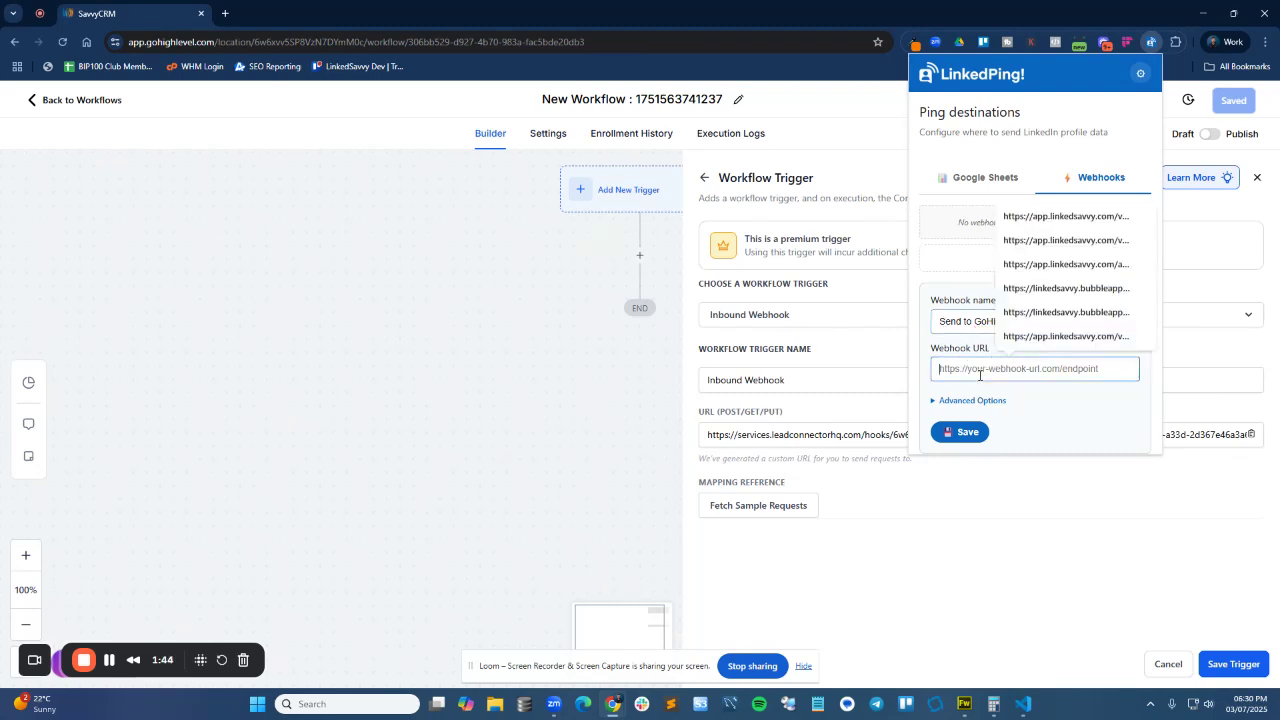
key(ctrl+v)
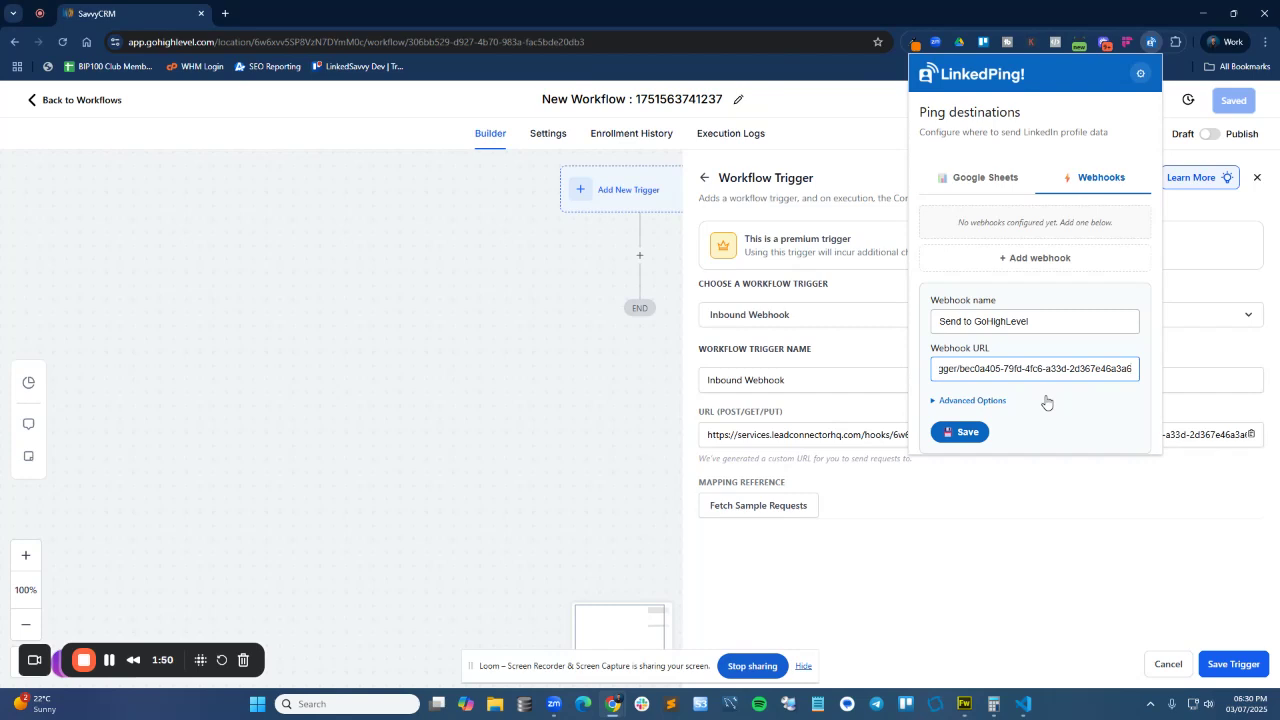
click(966, 432)
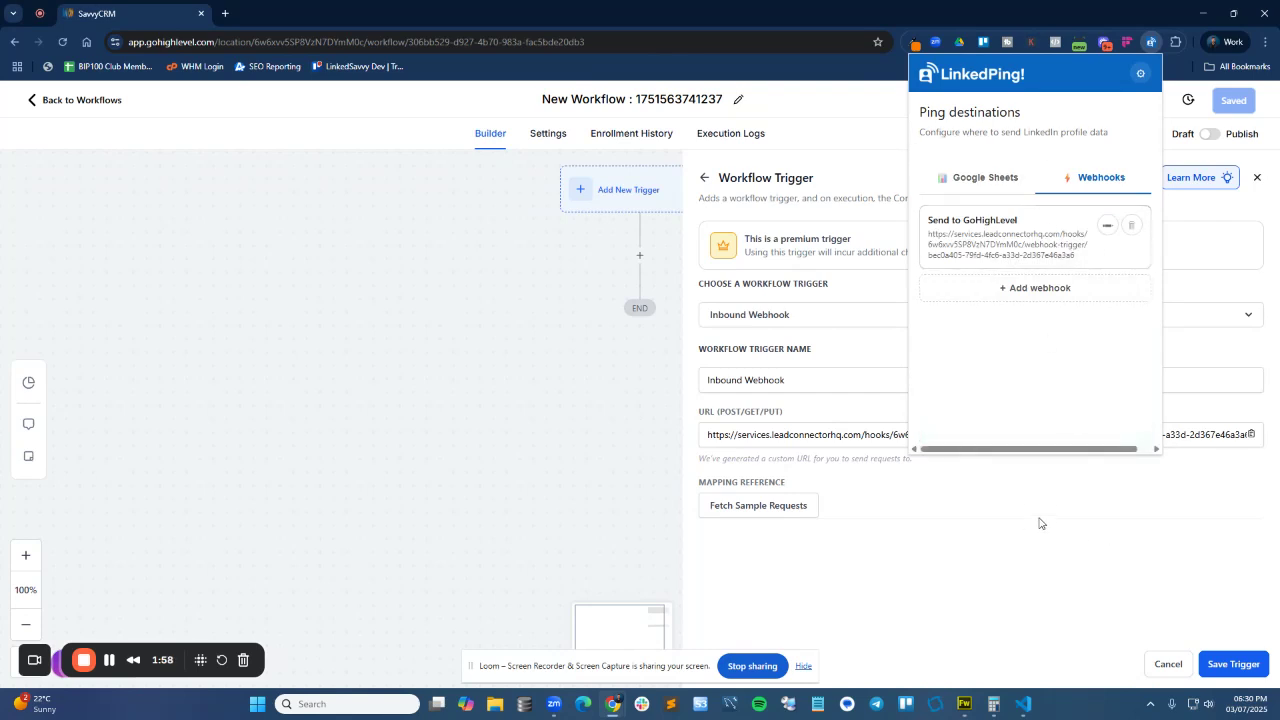
click(913, 490)
Step: Open LinkedIn in a new tab and go to the profile of the commenter on the first feed post
click(225, 13)
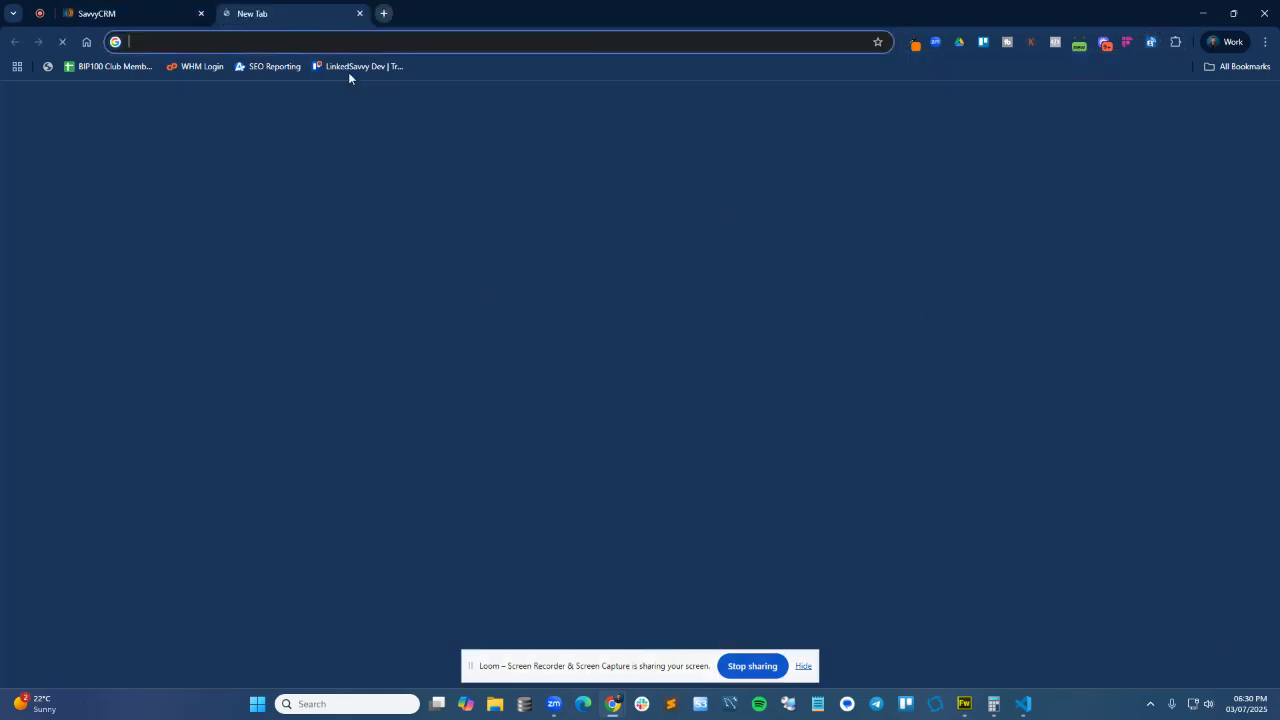
text(link)
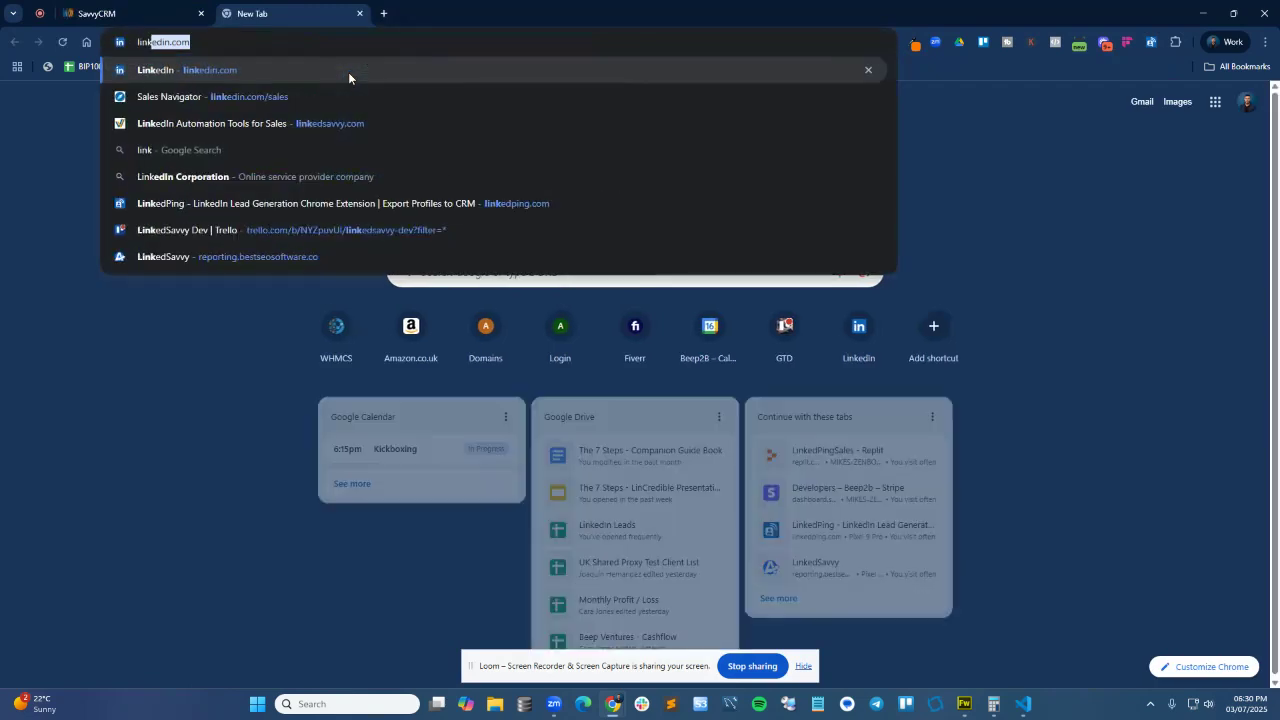
click(349, 77)
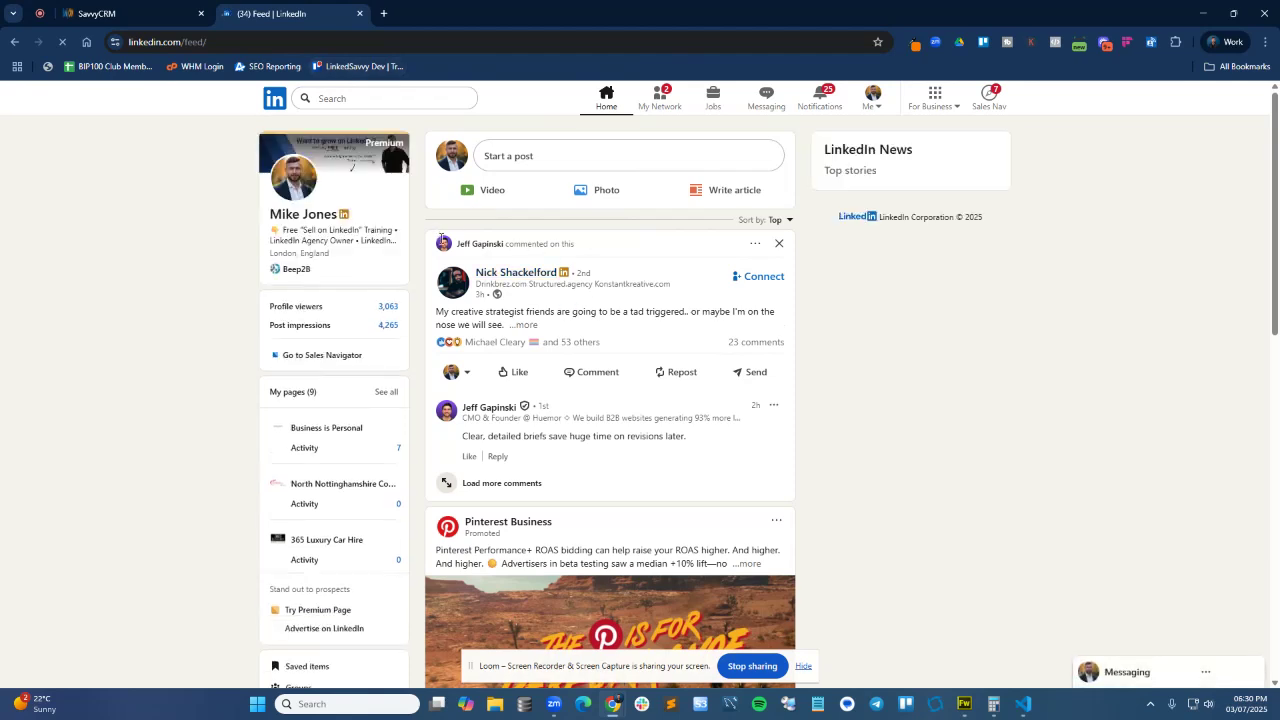
click(484, 244)
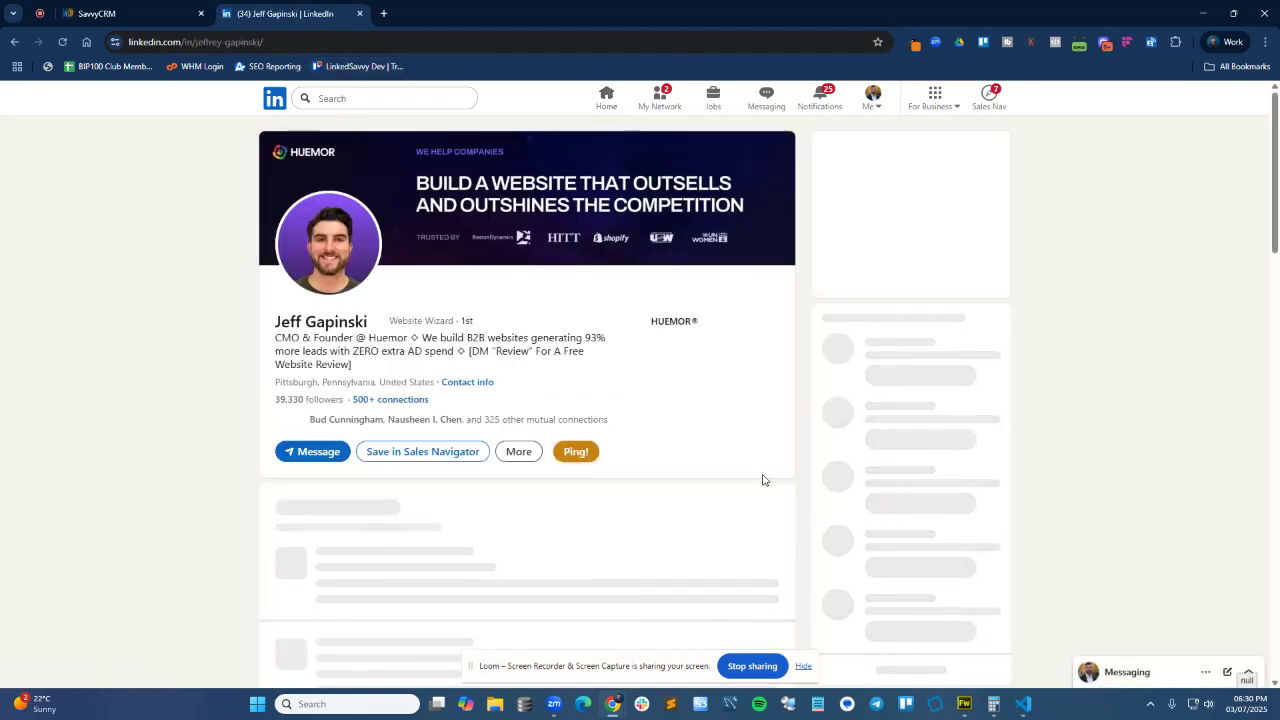
Step: Ping this LinkedIn profile's data to the Send to GoHighLevel webhook
click(575, 451)
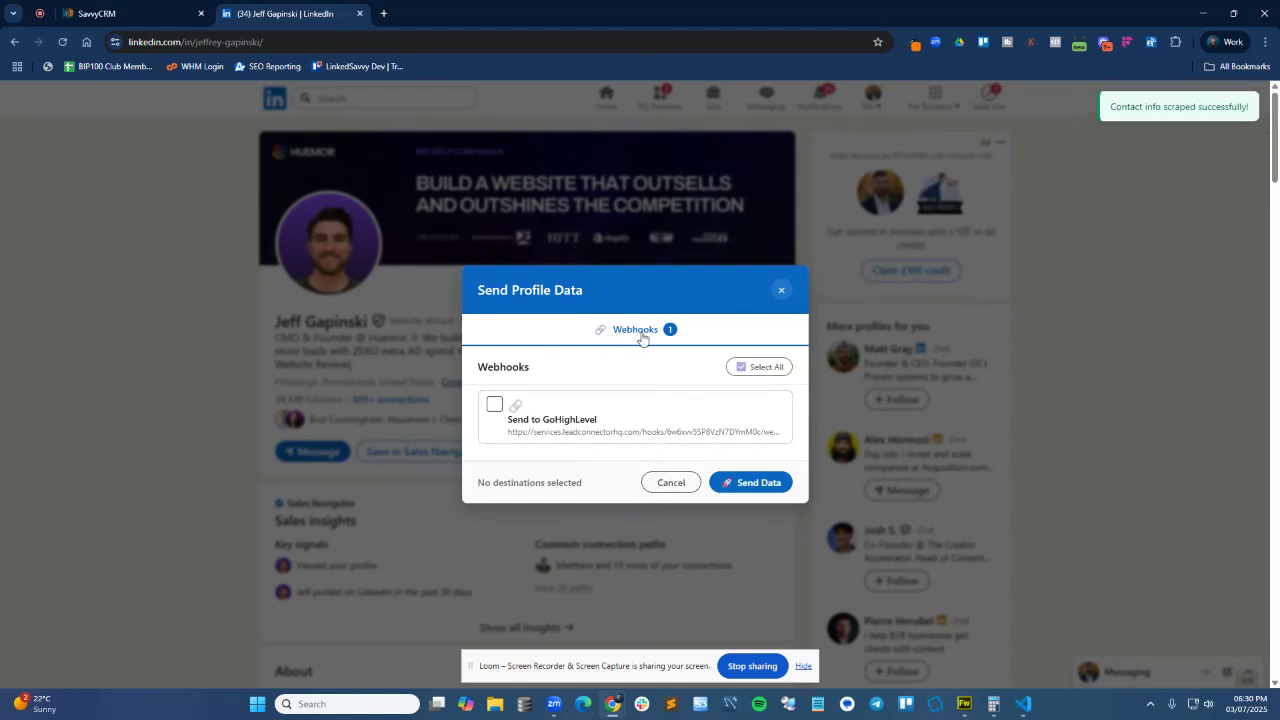
click(494, 404)
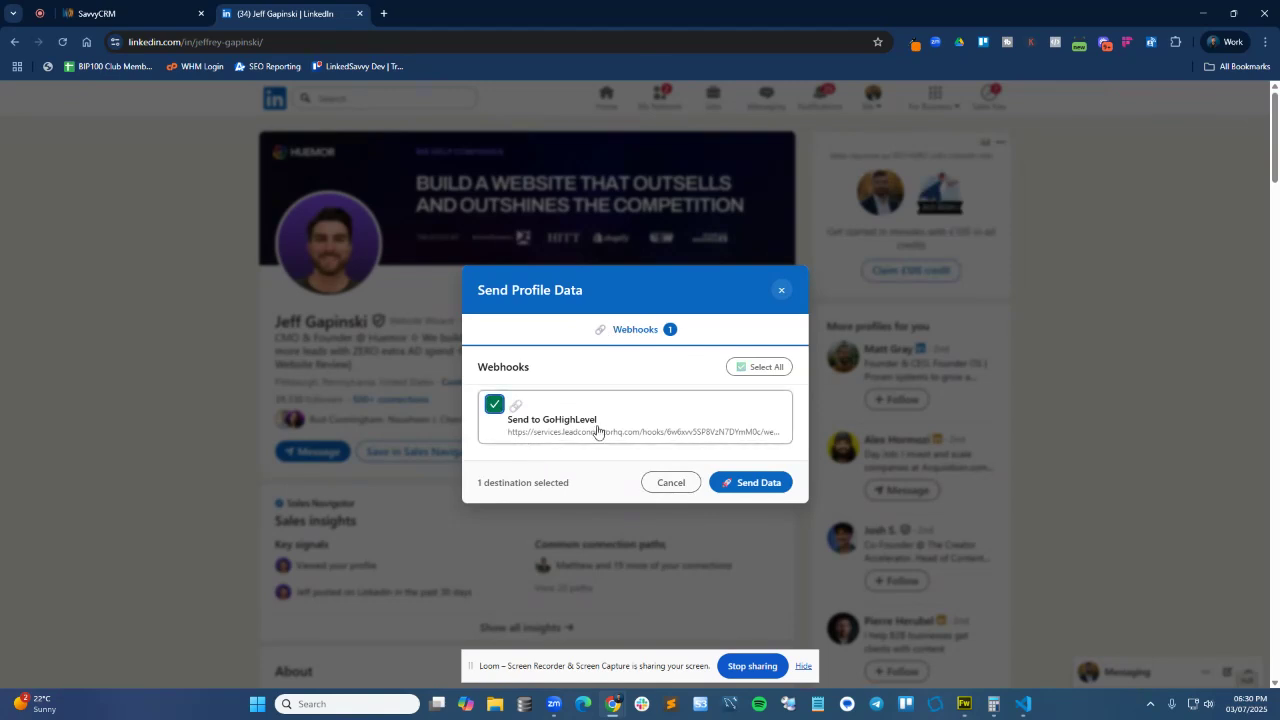
click(759, 485)
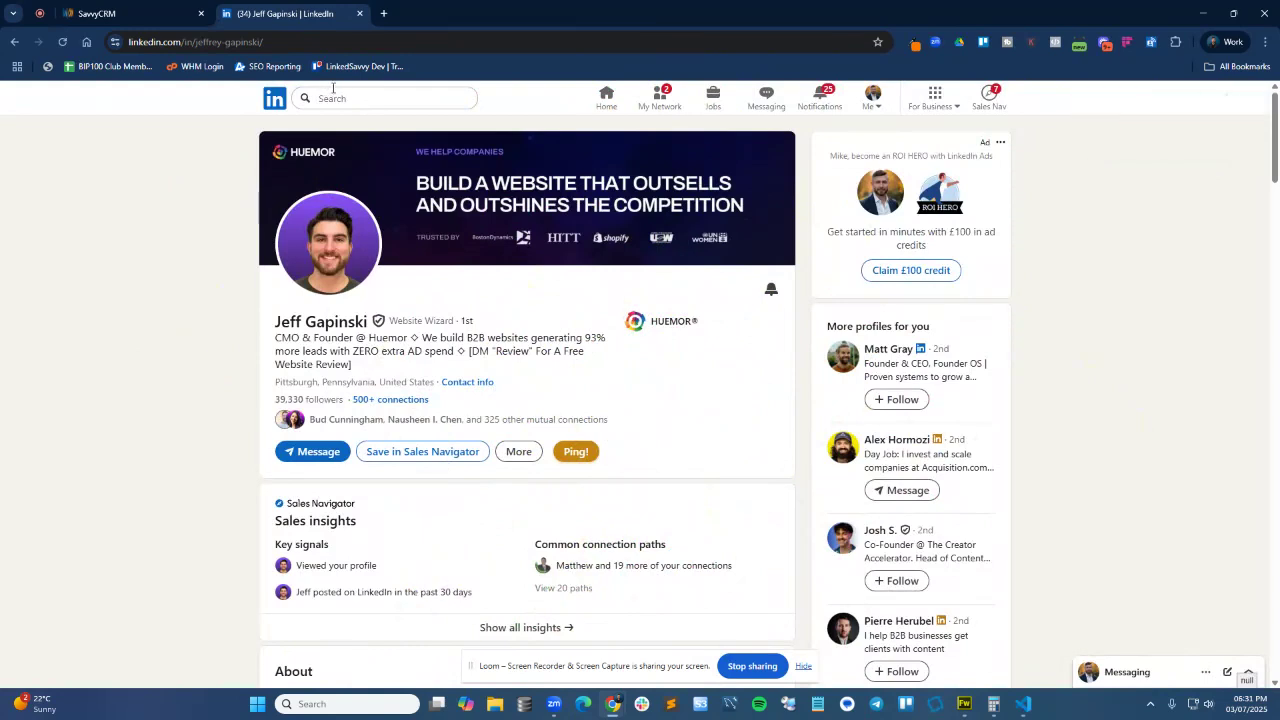
Step: Back in the SavvyCRM workflow, fetch sample requests, set the received request as the trigger's mapping reference, and save the trigger
click(148, 10)
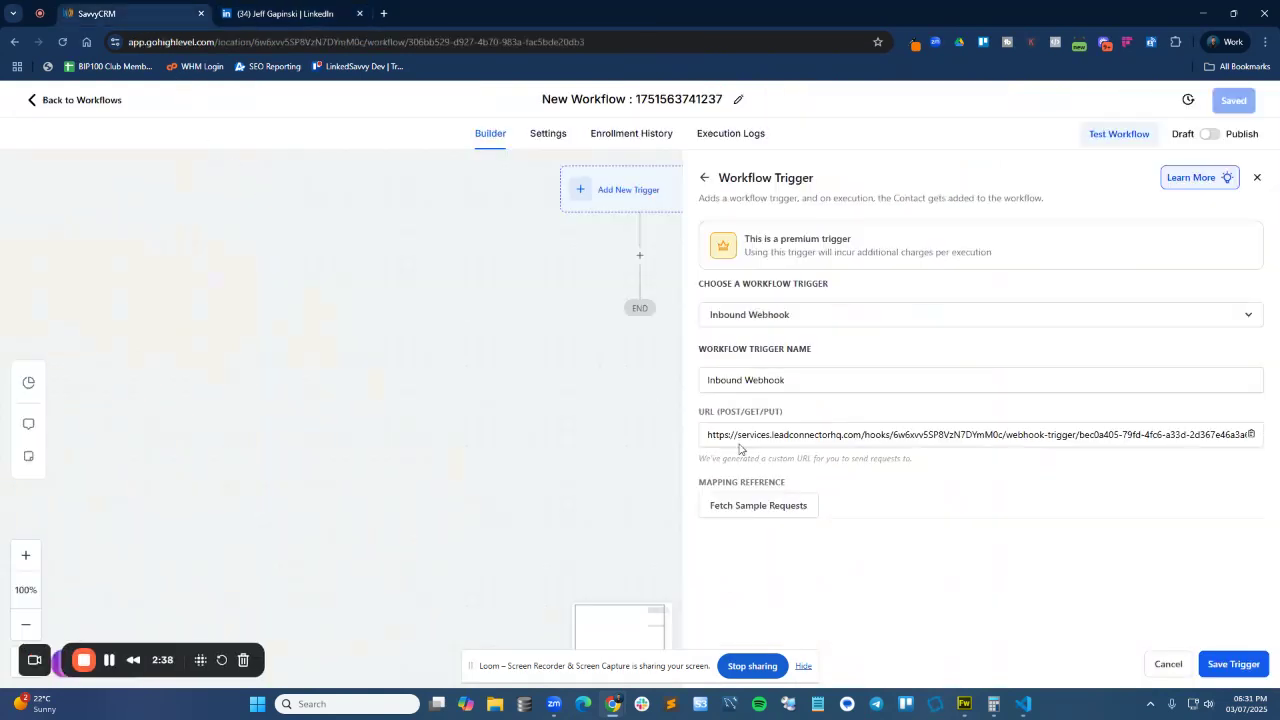
click(751, 508)
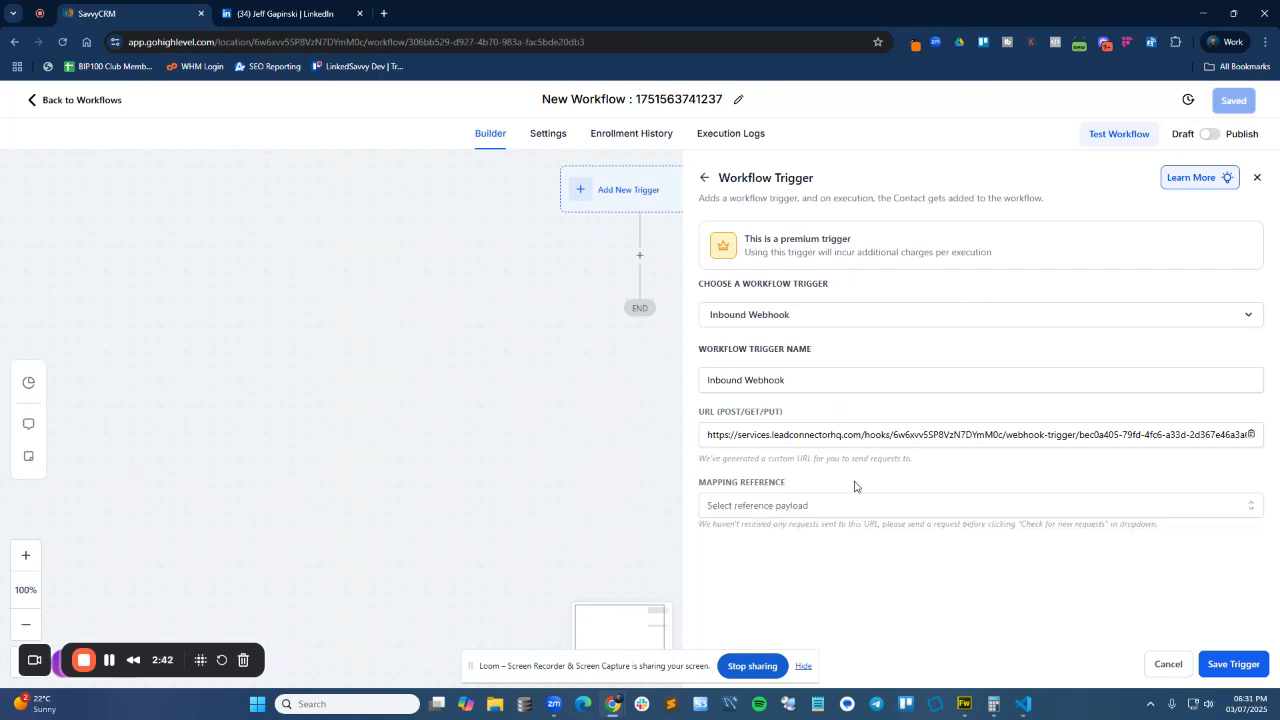
click(758, 510)
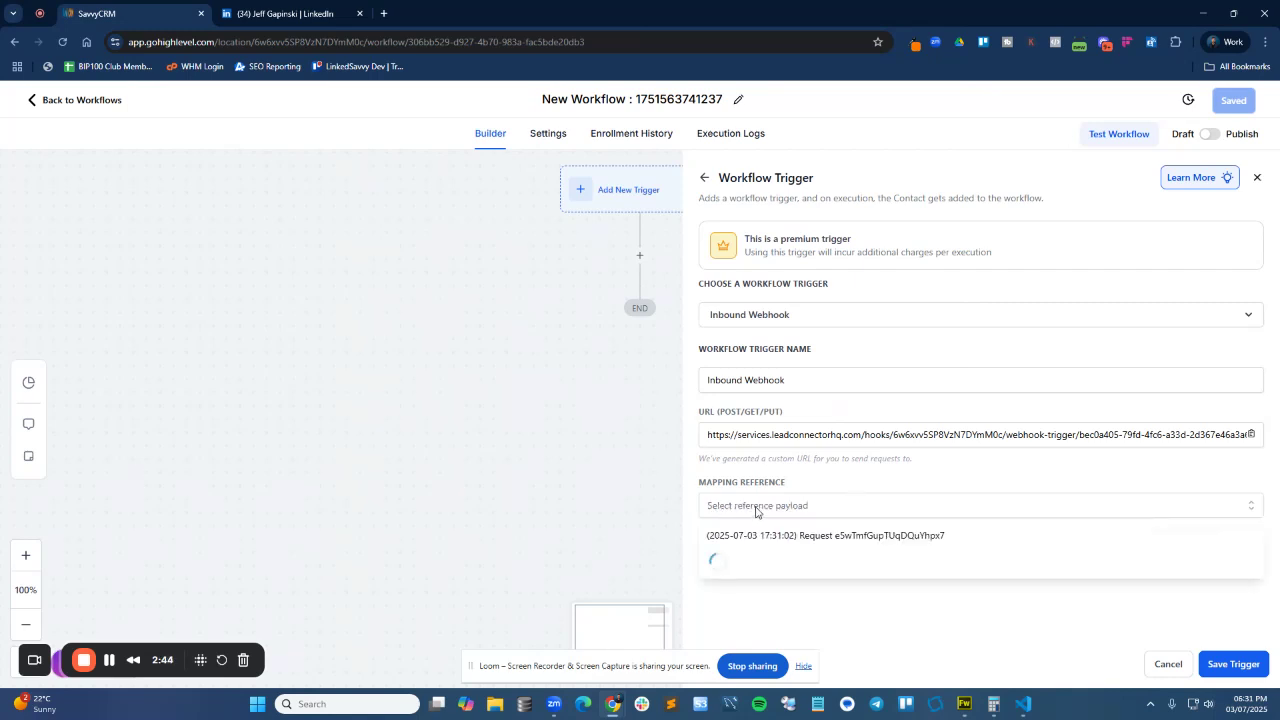
click(876, 540)
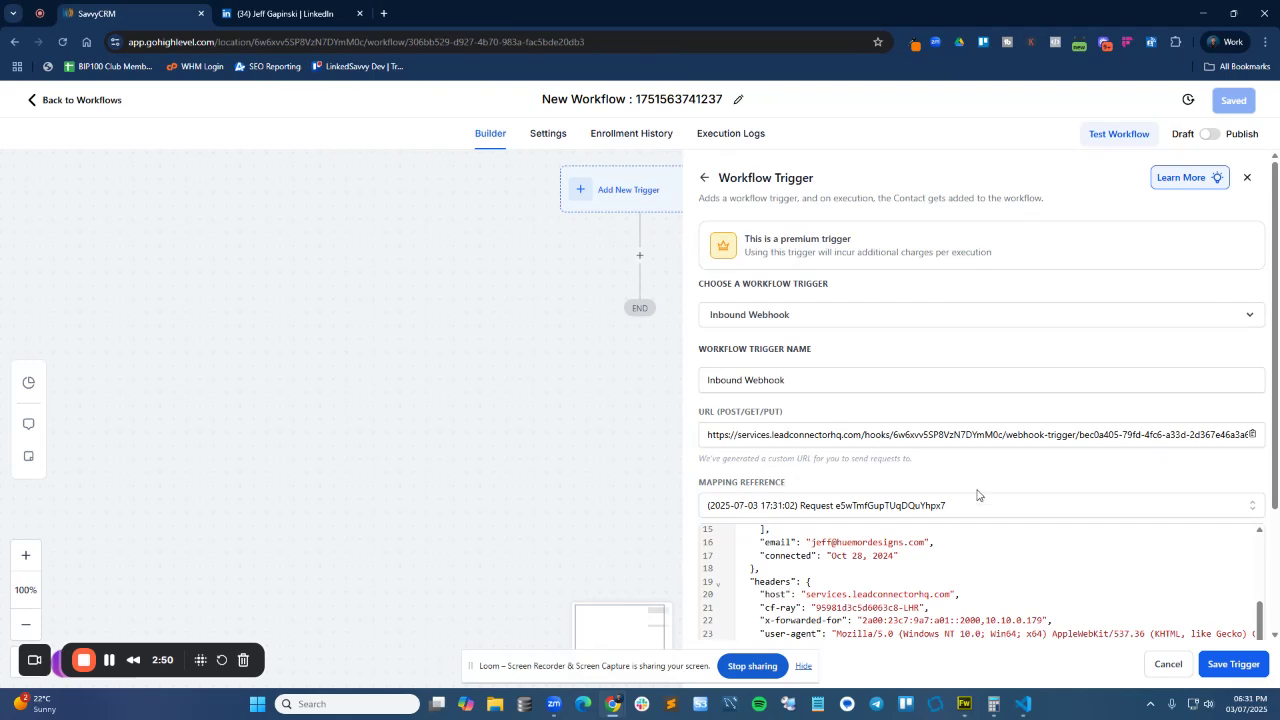
scroll(930, 592, down, 3)
scroll(928, 593, up, 5)
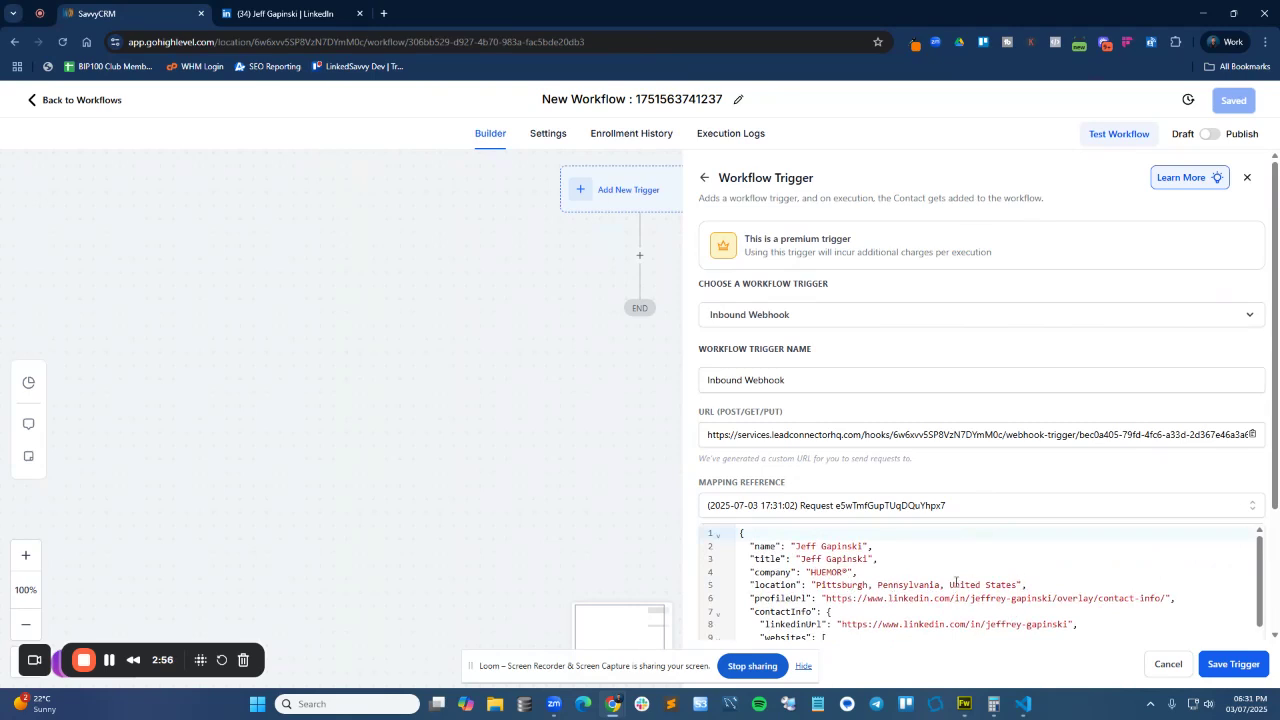
scroll(928, 590, down, 3)
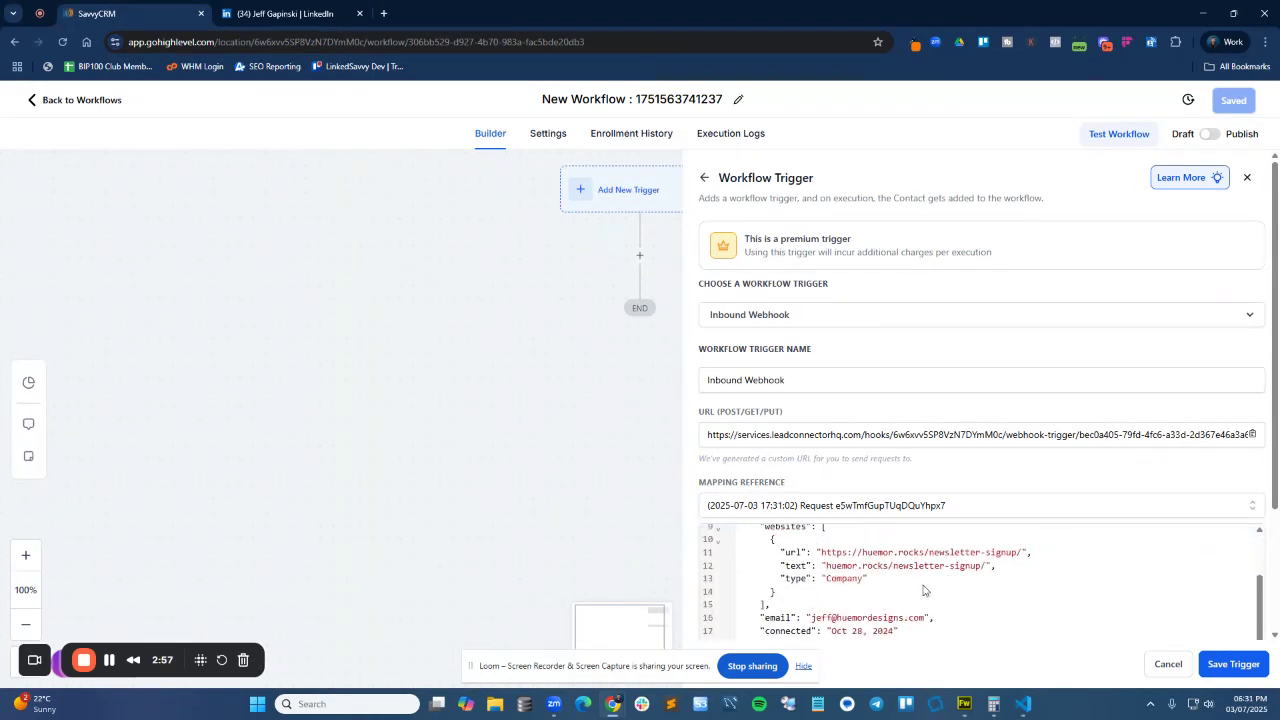
click(1237, 662)
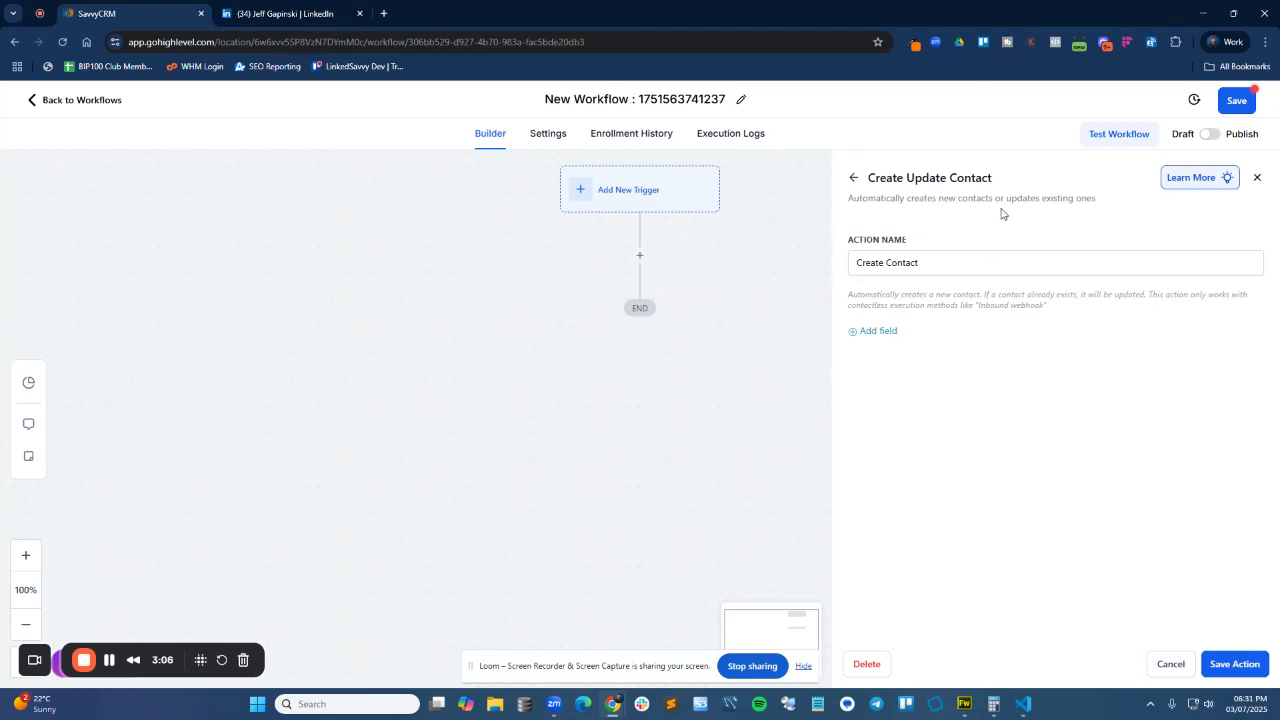
Step: Add an Email field to the Create Contact action and map it to the Inbound Webhook Trigger's ContactInfo Email value
click(880, 333)
click(922, 330)
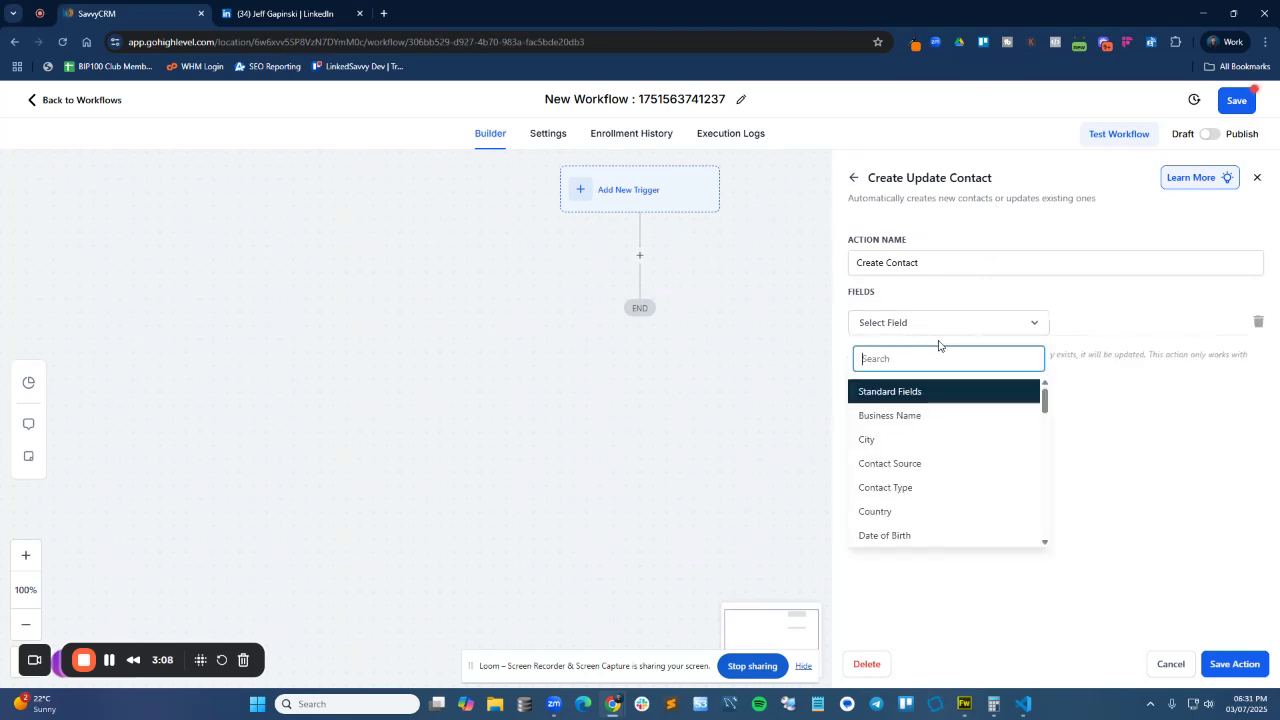
scroll(955, 501, down, 1)
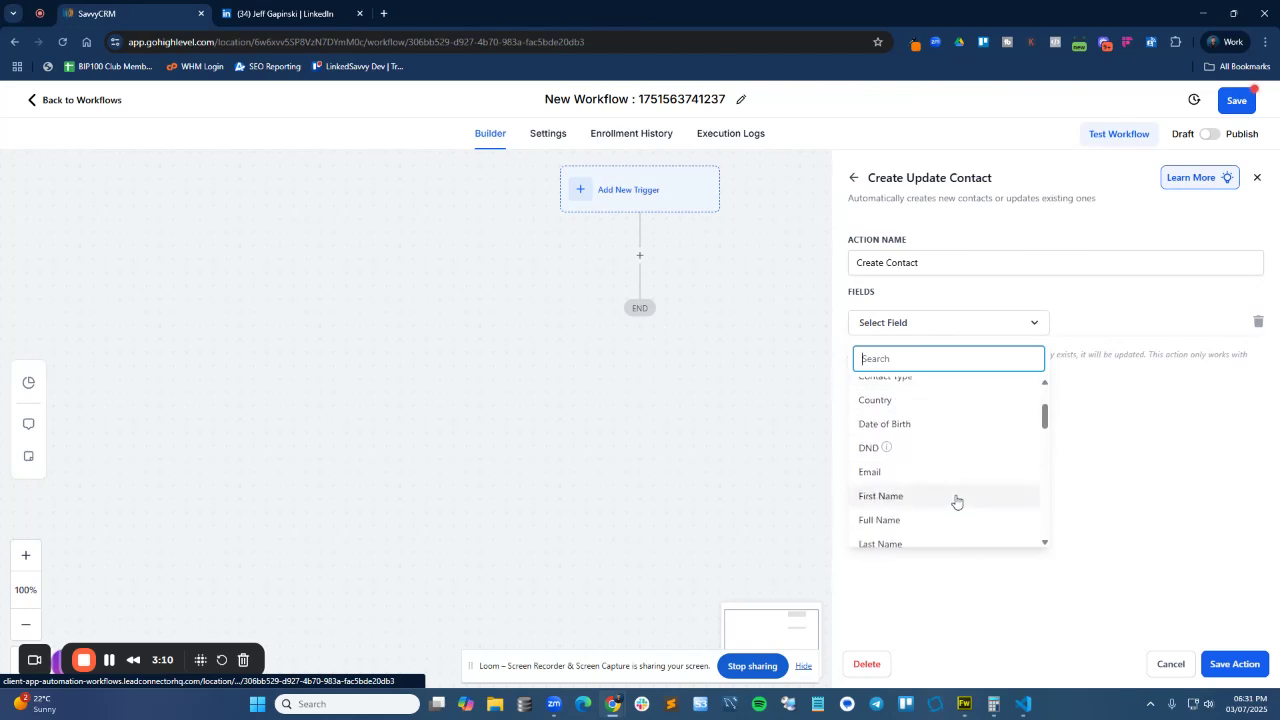
click(938, 476)
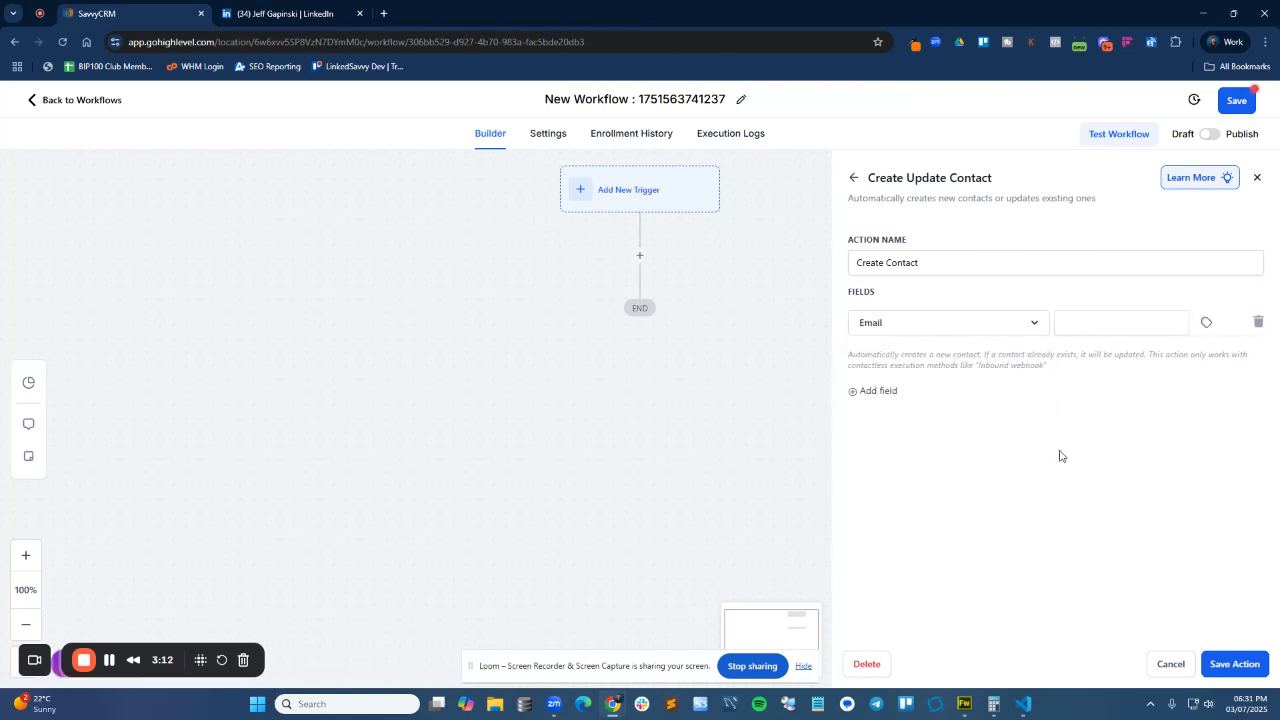
click(1090, 319)
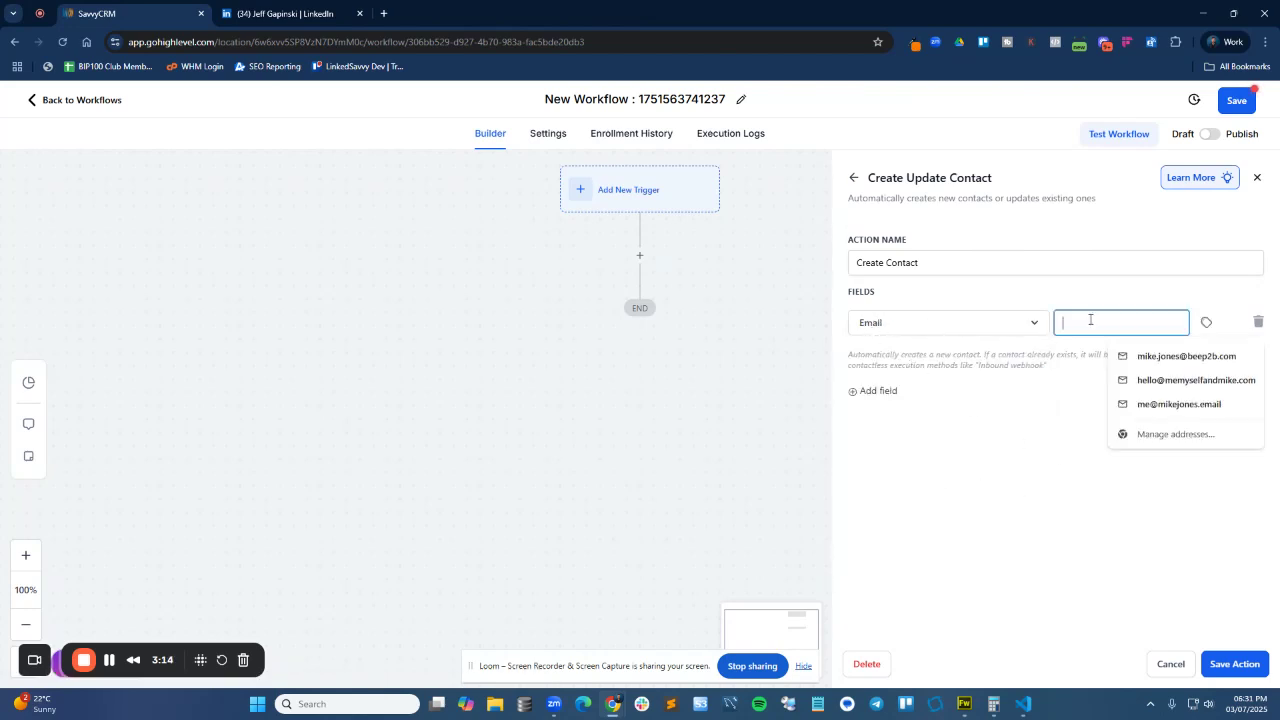
click(1207, 324)
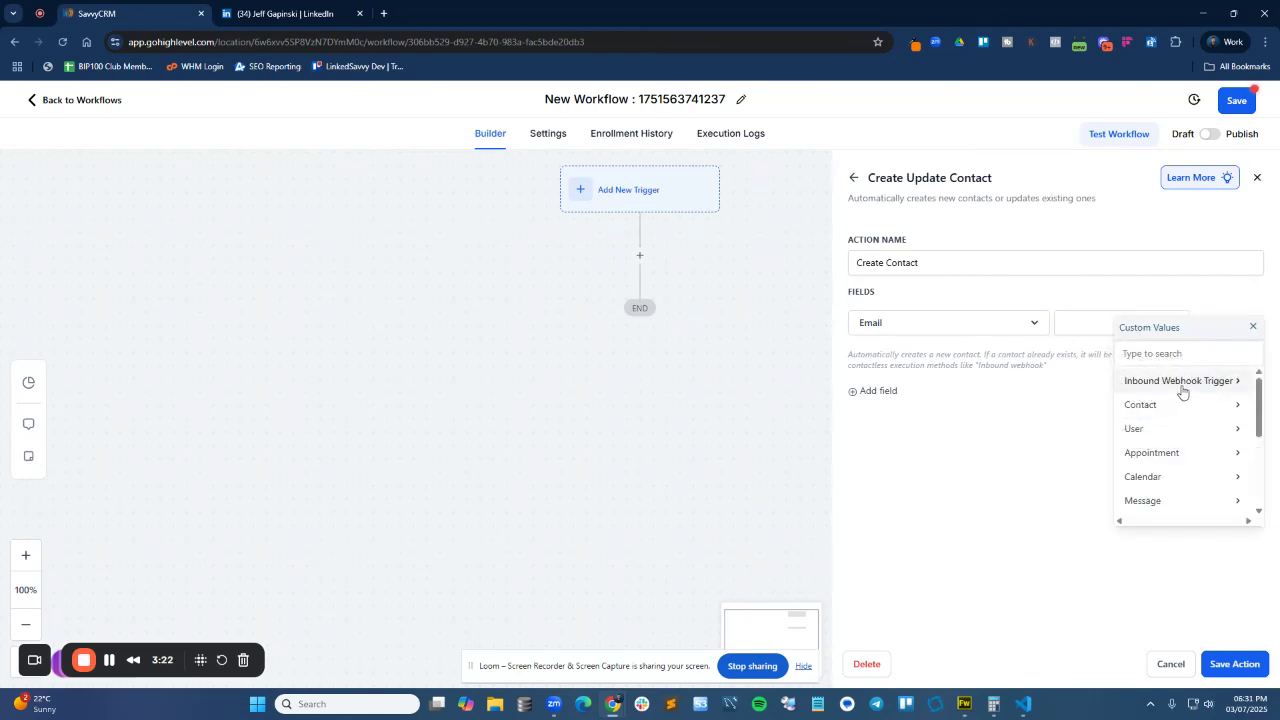
click(1184, 384)
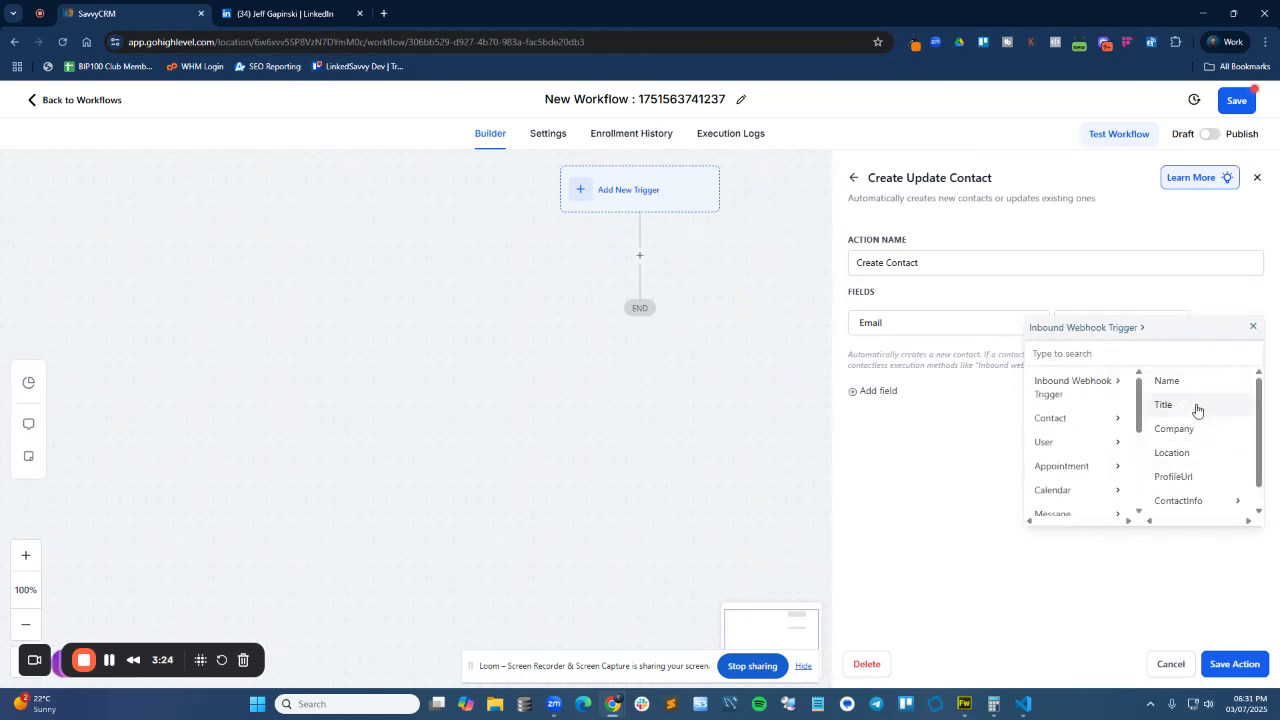
scroll(1208, 490, down, 1)
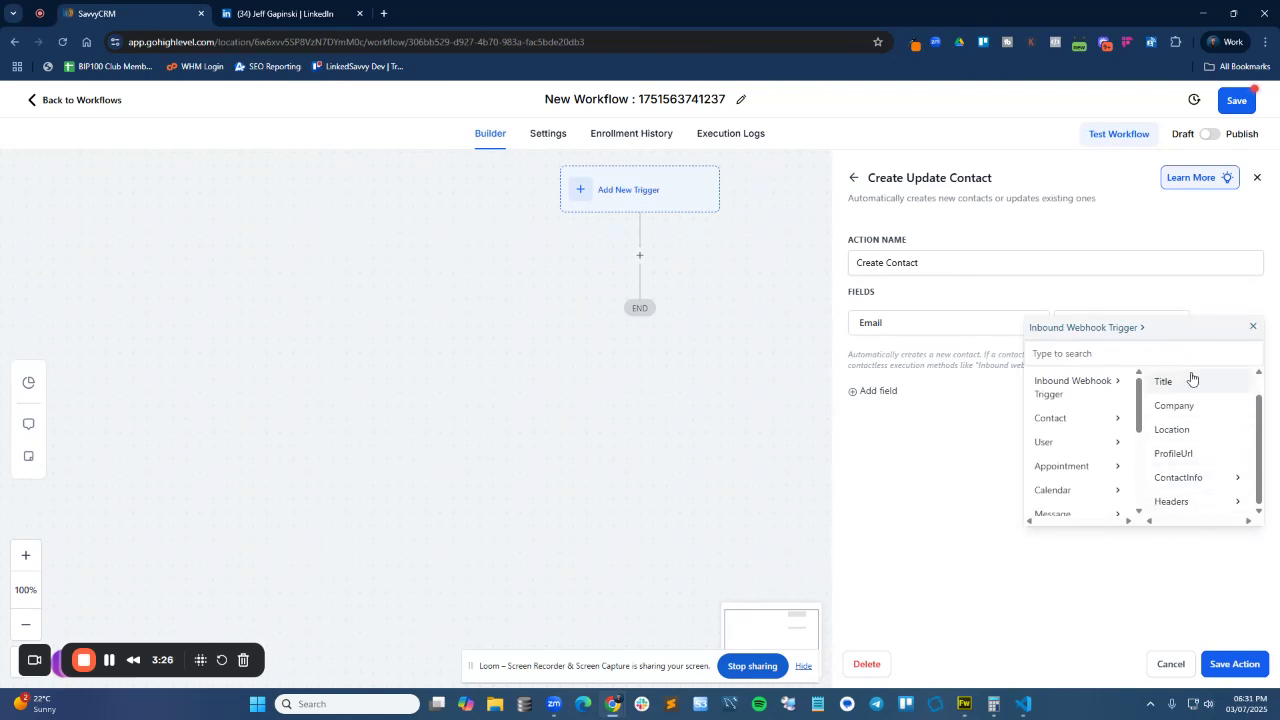
scroll(1194, 377, up, 1)
scroll(1195, 480, down, 1)
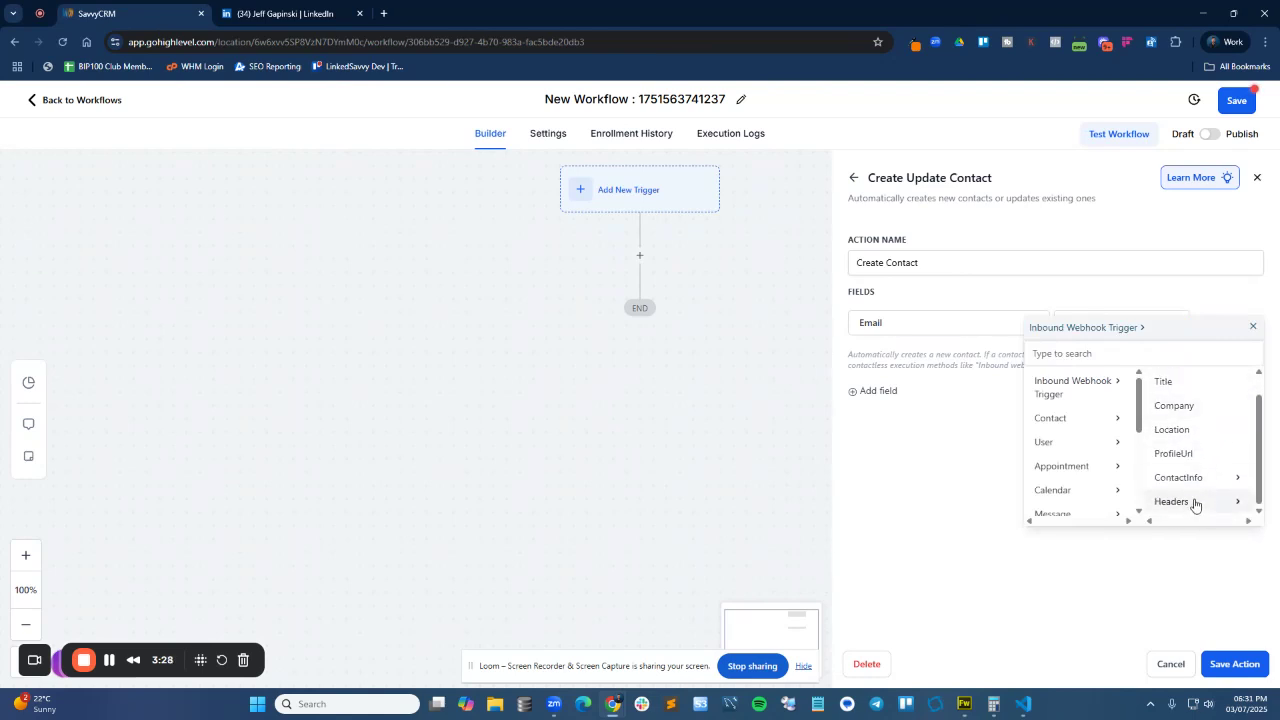
click(1188, 478)
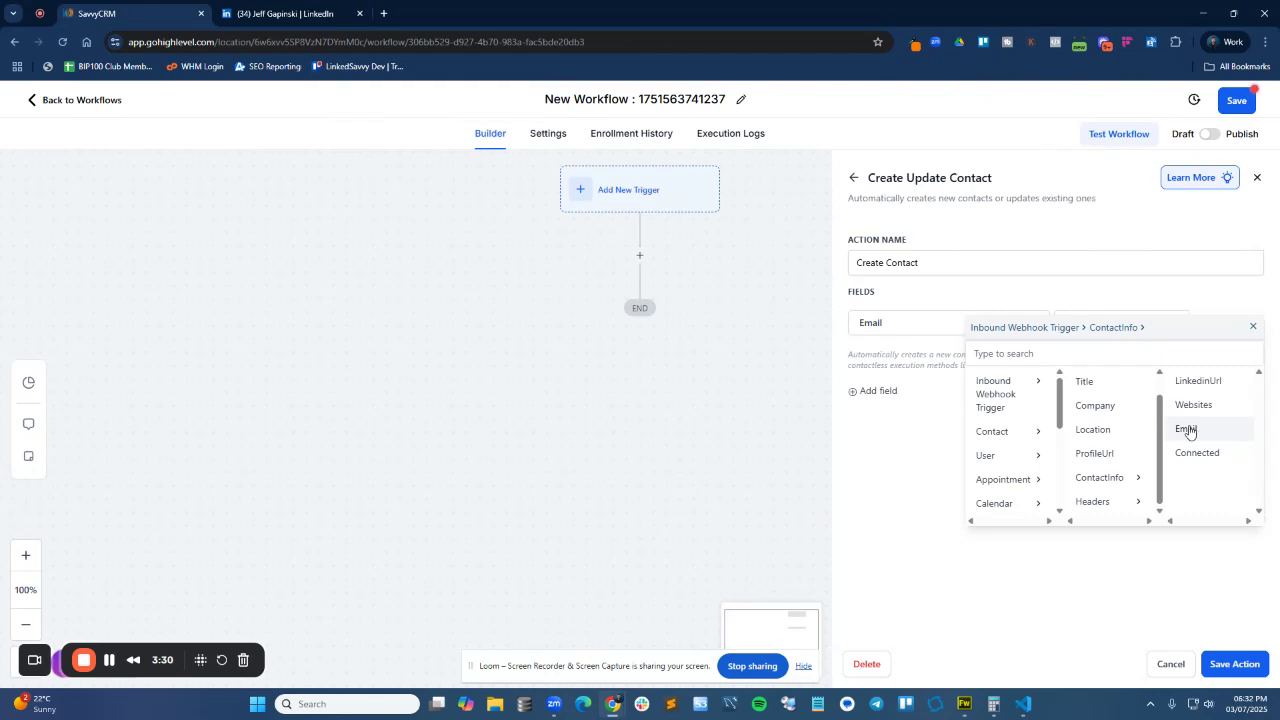
click(1192, 430)
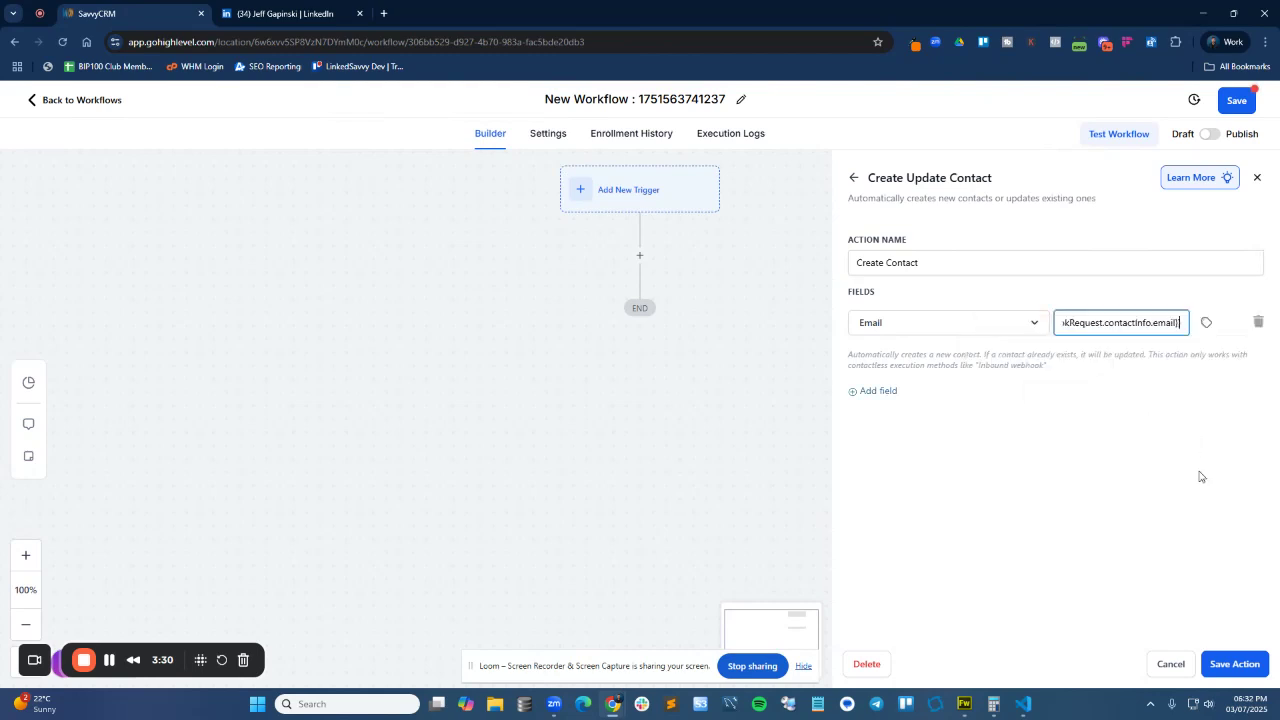
Step: Save the Create Contact action and the workflow
click(1228, 668)
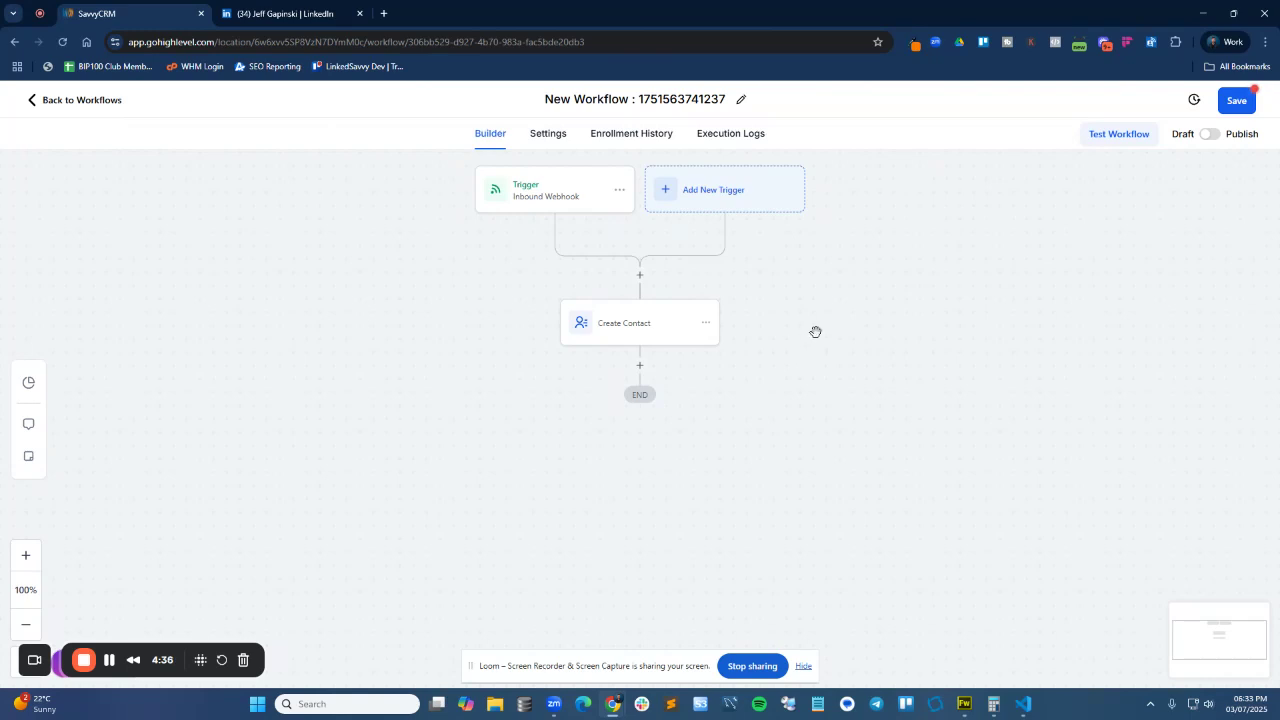
click(1222, 98)
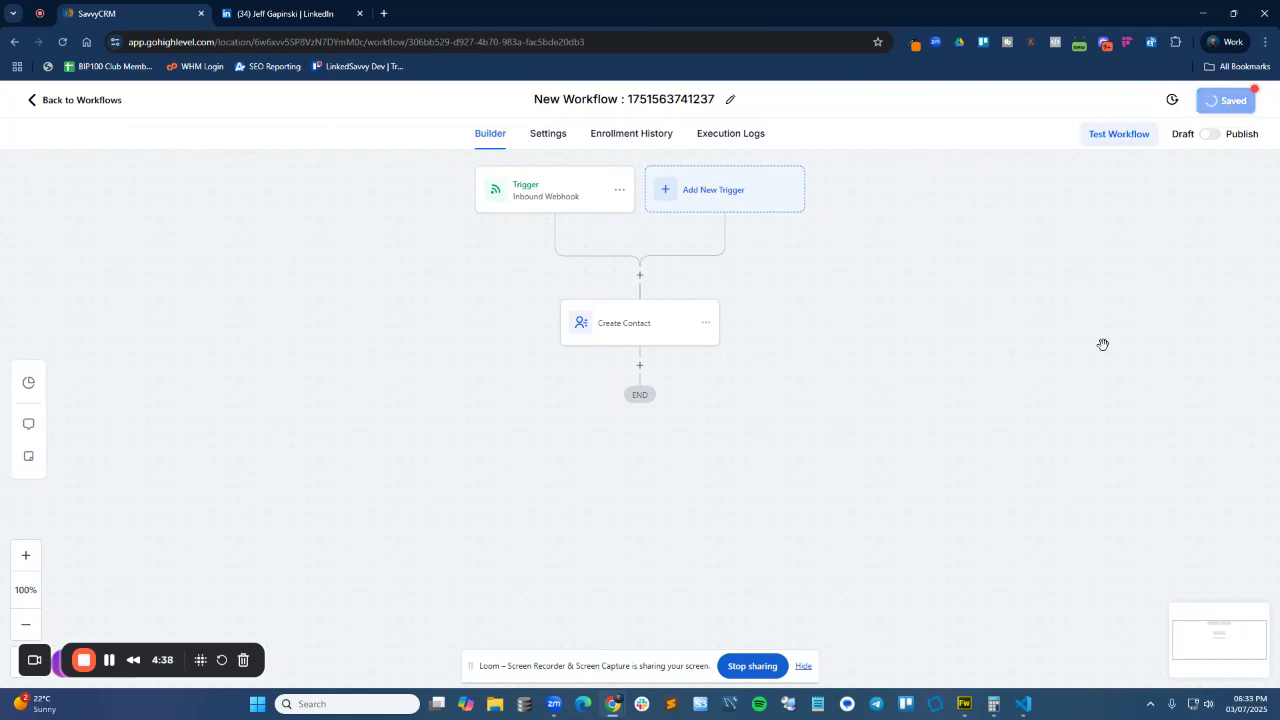